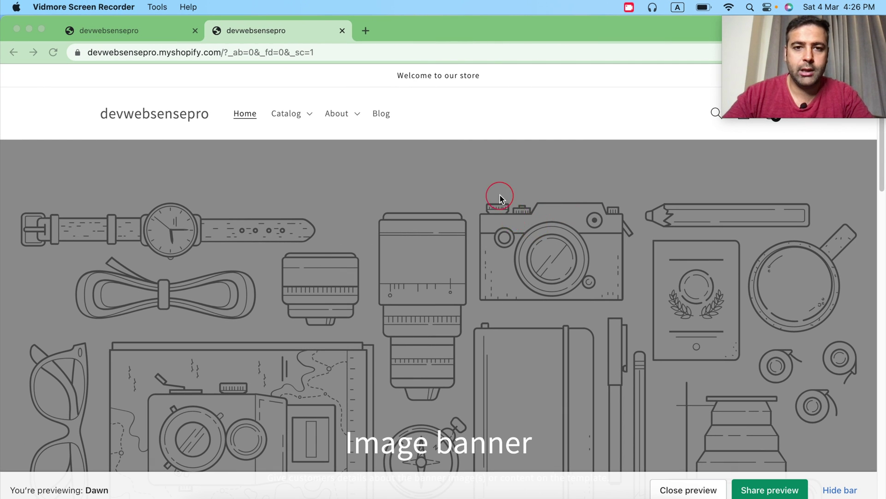
{"action": "scroll", "coordinate": [495, 190], "scroll_direction": "down", "scroll_amount": 3}
{"action": "scroll", "coordinate": [495, 191], "scroll_direction": "down", "scroll_amount": 4}
{"action": "scroll", "coordinate": [495, 190], "scroll_direction": "down", "scroll_amount": 4}
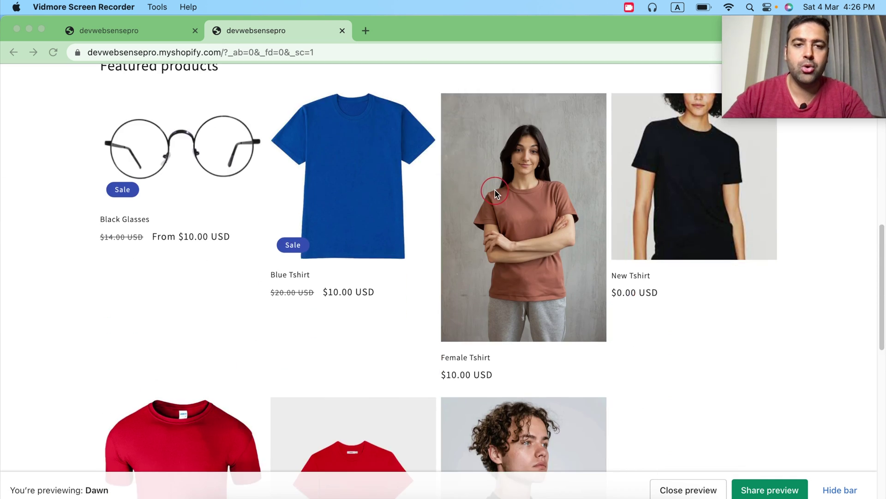
{"action": "scroll", "coordinate": [495, 191], "scroll_direction": "down", "scroll_amount": 2}
{"action": "scroll", "coordinate": [496, 203], "scroll_direction": "up", "scroll_amount": 15}
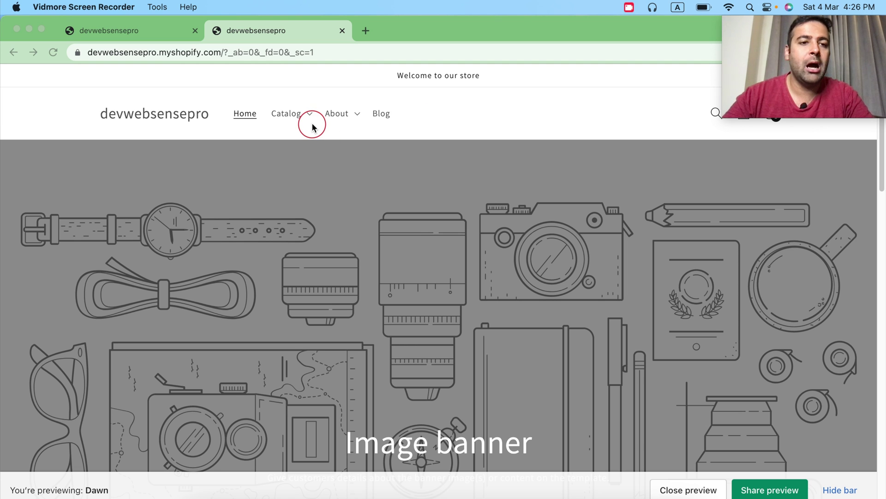
{"action": "left_click", "coordinate": [149, 40]}
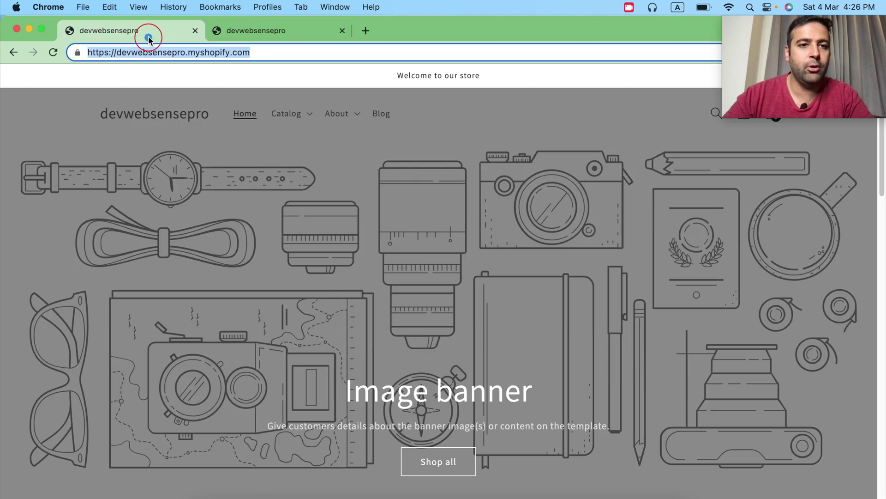
{"action": "scroll", "coordinate": [28, 190], "scroll_direction": "down", "scroll_amount": 1}
{"action": "scroll", "coordinate": [27, 190], "scroll_direction": "down", "scroll_amount": 5}
{"action": "scroll", "coordinate": [28, 191], "scroll_direction": "down", "scroll_amount": 5}
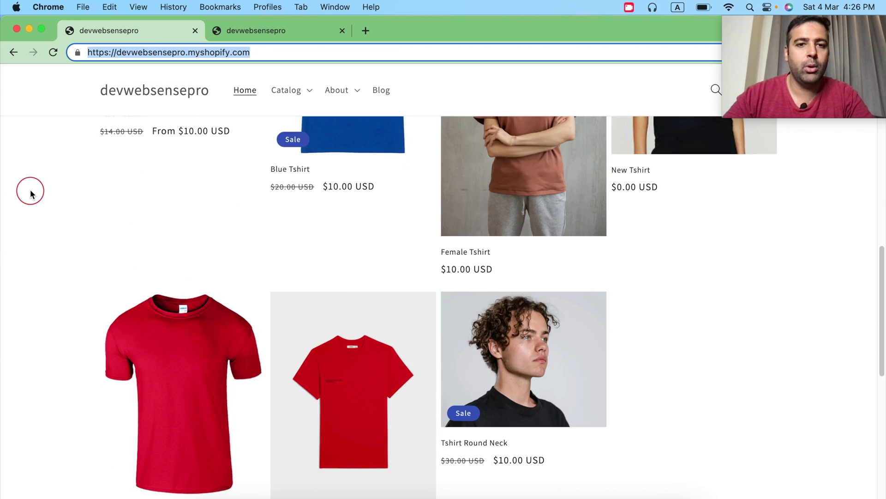
{"action": "scroll", "coordinate": [30, 193], "scroll_direction": "down", "scroll_amount": 3}
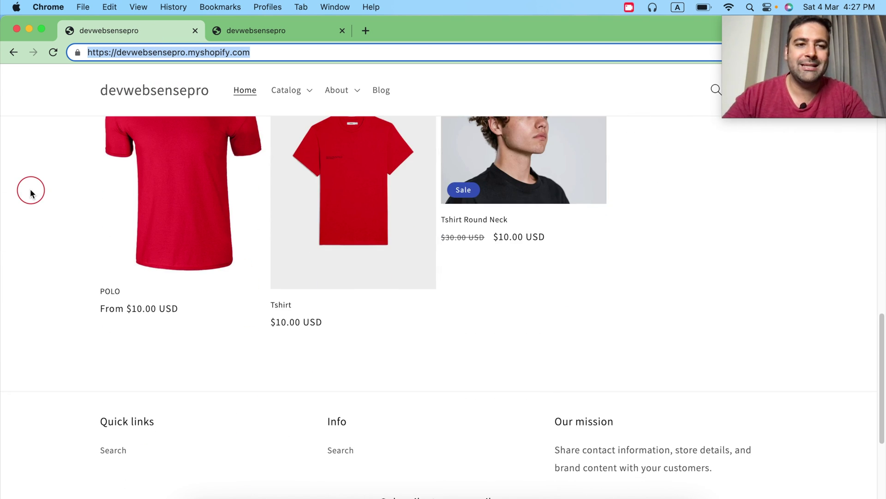
{"action": "scroll", "coordinate": [31, 192], "scroll_direction": "up", "scroll_amount": 3}
{"action": "scroll", "coordinate": [32, 190], "scroll_direction": "up", "scroll_amount": 2}
{"action": "scroll", "coordinate": [32, 190], "scroll_direction": "up", "scroll_amount": 2}
{"action": "scroll", "coordinate": [34, 191], "scroll_direction": "up", "scroll_amount": 3}
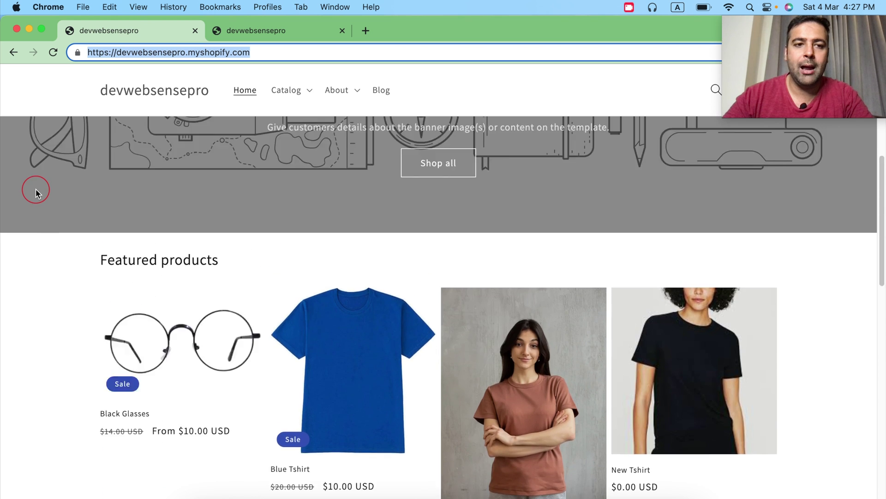
{"action": "scroll", "coordinate": [36, 189], "scroll_direction": "up", "scroll_amount": 5}
{"action": "scroll", "coordinate": [36, 190], "scroll_direction": "up", "scroll_amount": 2}
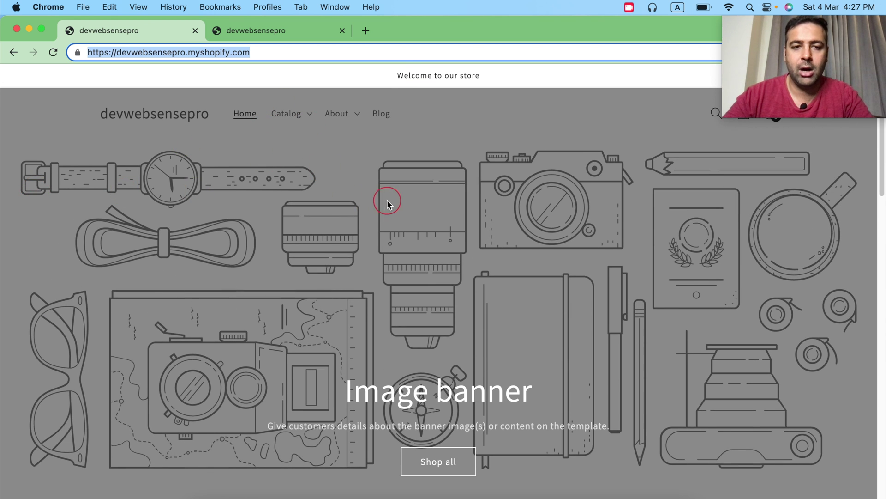
{"action": "left_click", "coordinate": [276, 31]}
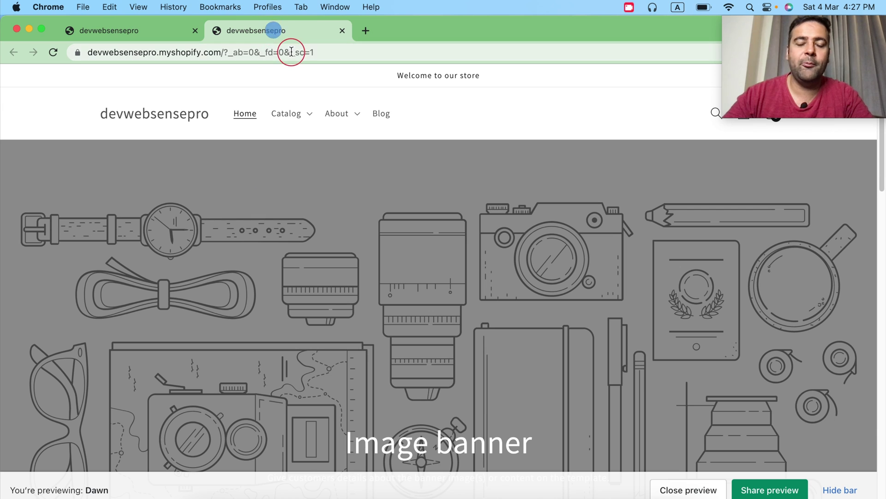
{"action": "left_click_drag", "start_coordinate": [220, 52], "coordinate": [172, 88]}
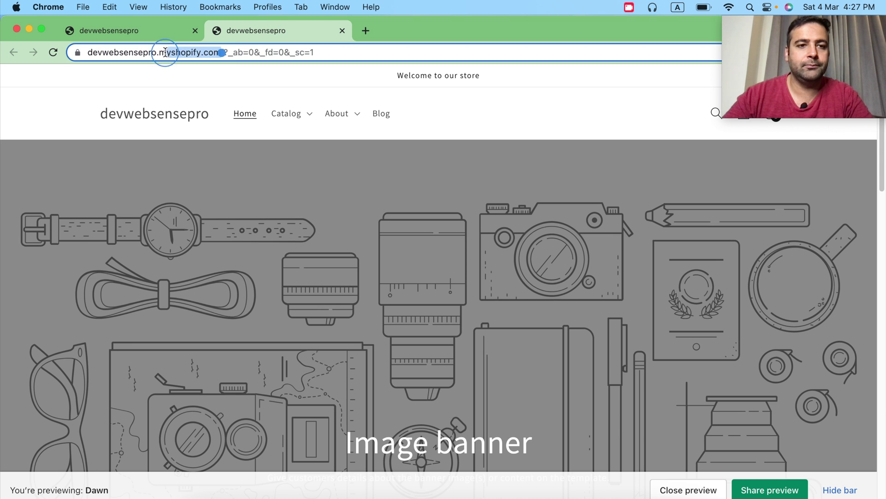
{"action": "left_click", "coordinate": [364, 36]}
{"action": "type", "text": "https://devwebsensepro.myshopify.com/"}
Step: Load the store's /admin page and go to Online Store
{"action": "type", "text": "/admin"}
{"action": "key", "text": "Return"}
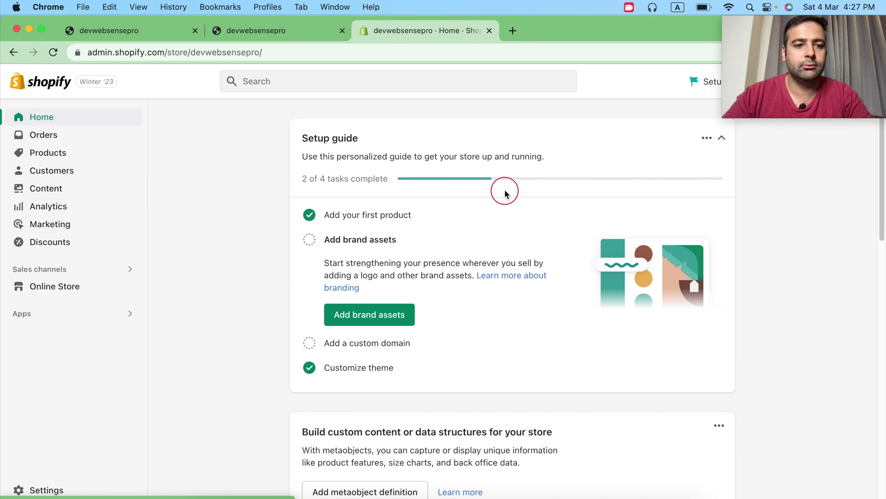
{"action": "mouse_move", "coordinate": [54, 317]}
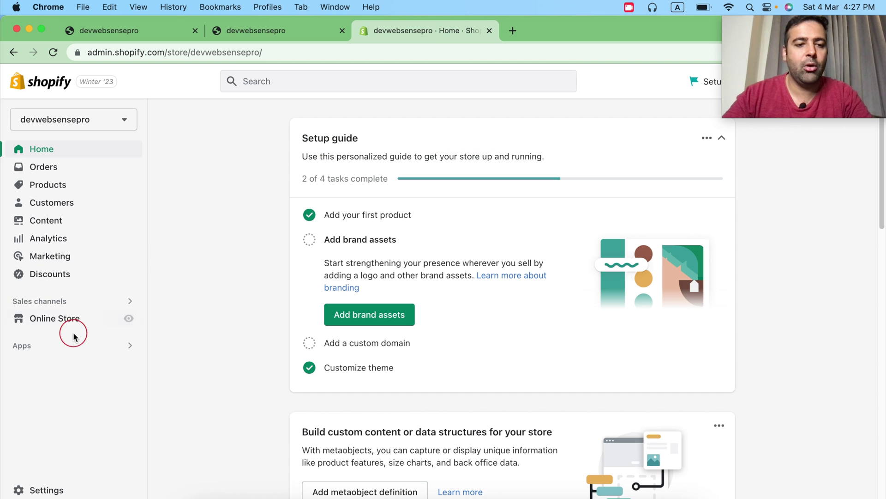
{"action": "left_click", "coordinate": [72, 322]}
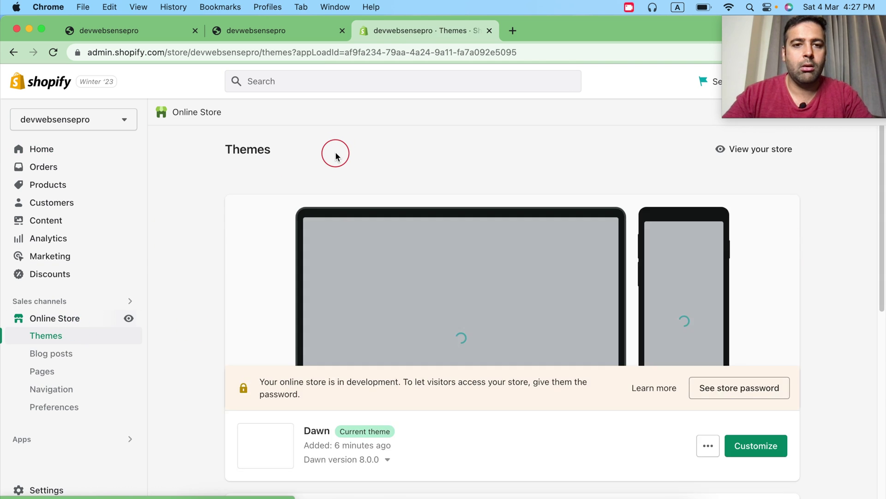
Step: Scroll the Themes page to the current Dawn theme and open its actions menu
{"action": "scroll", "coordinate": [609, 180], "scroll_direction": "down", "scroll_amount": 2}
{"action": "scroll", "coordinate": [508, 193], "scroll_direction": "down", "scroll_amount": 3}
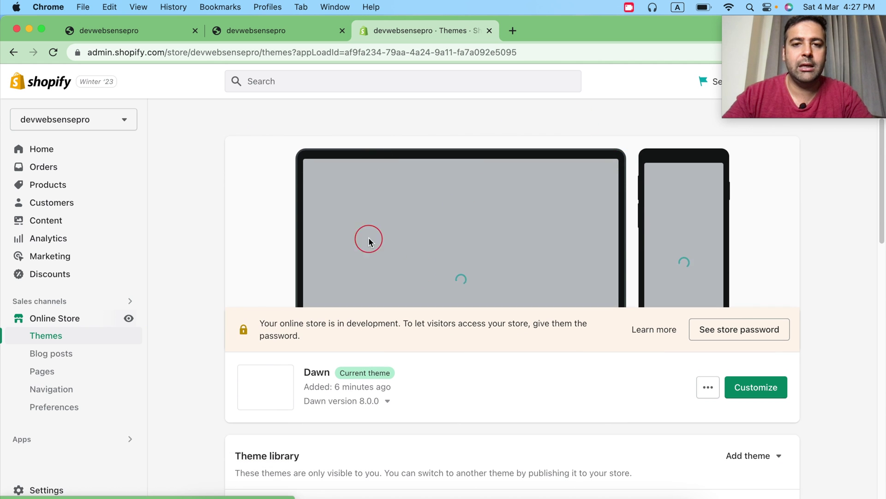
{"action": "scroll", "coordinate": [436, 160], "scroll_direction": "down", "scroll_amount": 3}
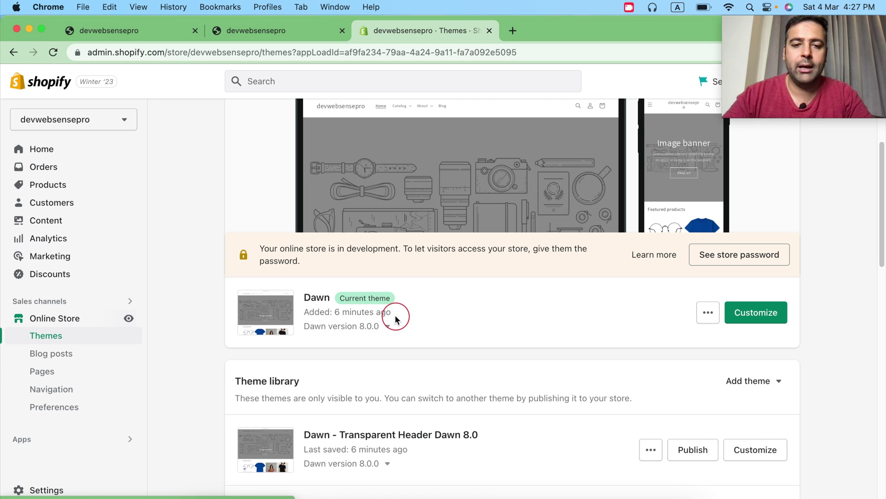
{"action": "left_click_drag", "start_coordinate": [396, 316], "coordinate": [304, 311]}
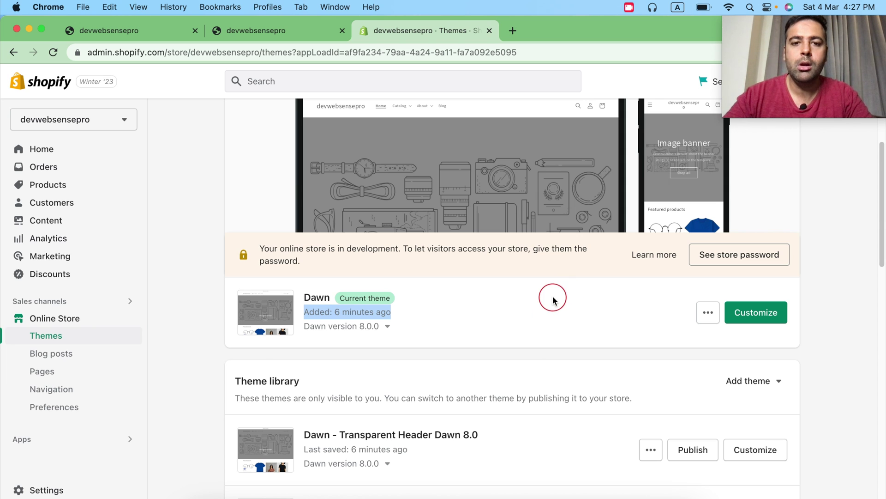
{"action": "left_click", "coordinate": [707, 314]}
Step: Choose Edit code from the current Dawn theme's actions menu
{"action": "left_click", "coordinate": [621, 457]}
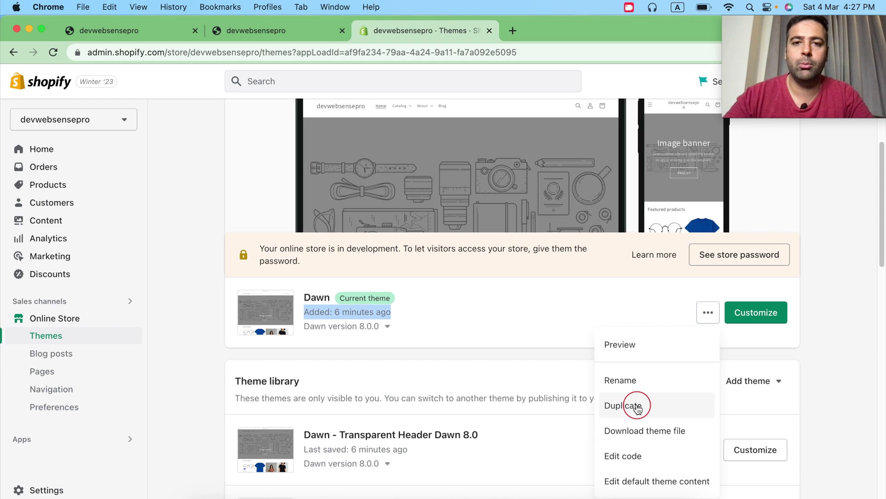
{"action": "left_click", "coordinate": [641, 461]}
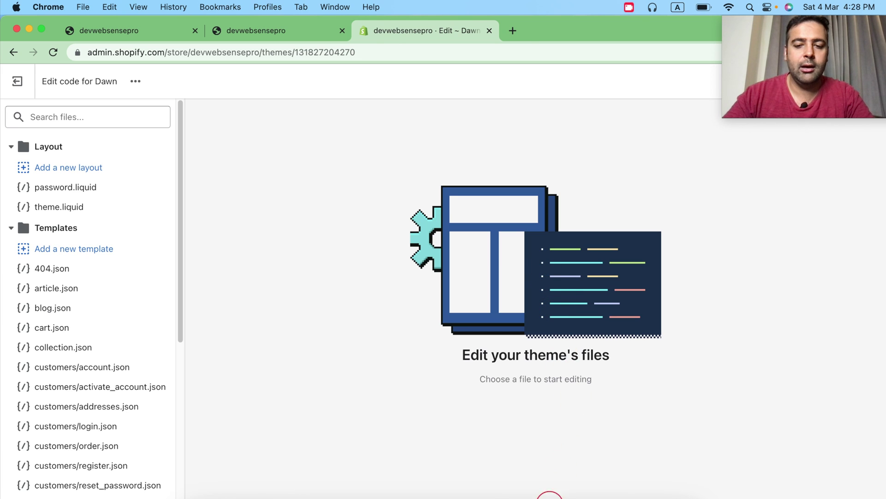
Step: Bring up the Transparent-header notes and highlight the header.liquid line 140 heading
{"action": "left_click", "coordinate": [530, 496]}
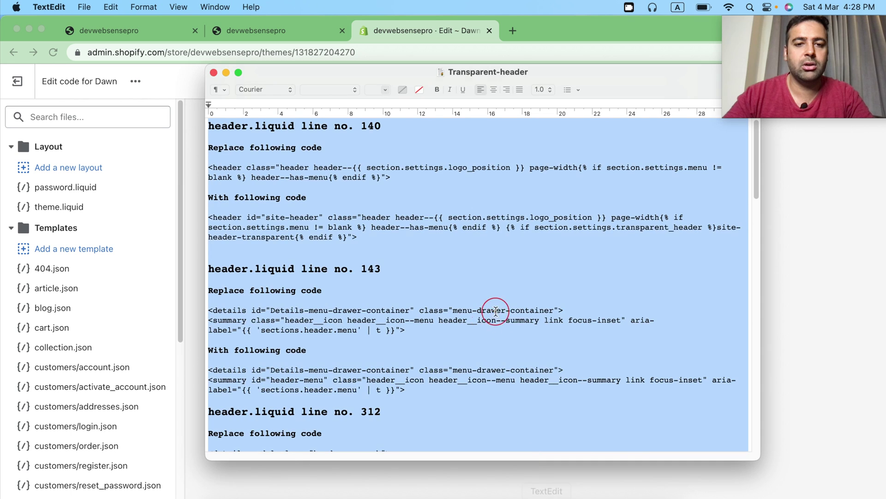
{"action": "left_click", "coordinate": [517, 208]}
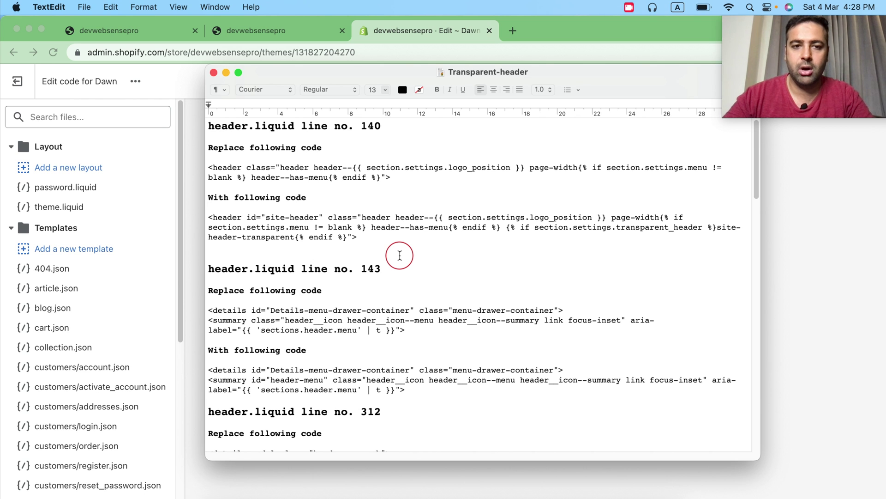
{"action": "left_click_drag", "start_coordinate": [411, 131], "coordinate": [207, 130]}
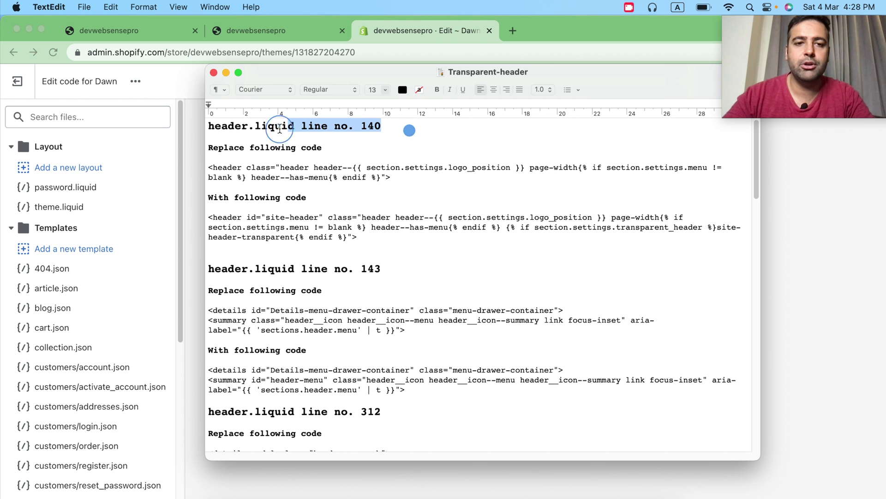
Step: Search theme files for 'header' and open Sections/header.liquid
{"action": "left_click", "coordinate": [115, 118]}
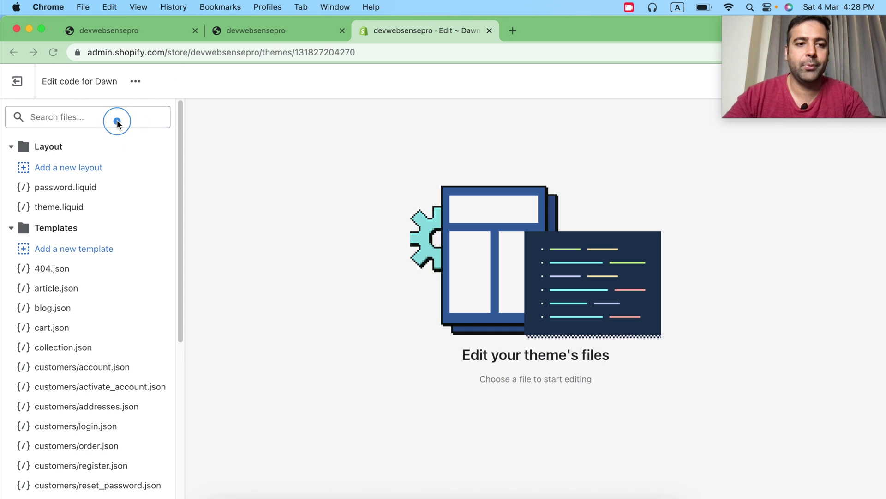
{"action": "left_click", "coordinate": [106, 119]}
{"action": "type", "text": "hea"}
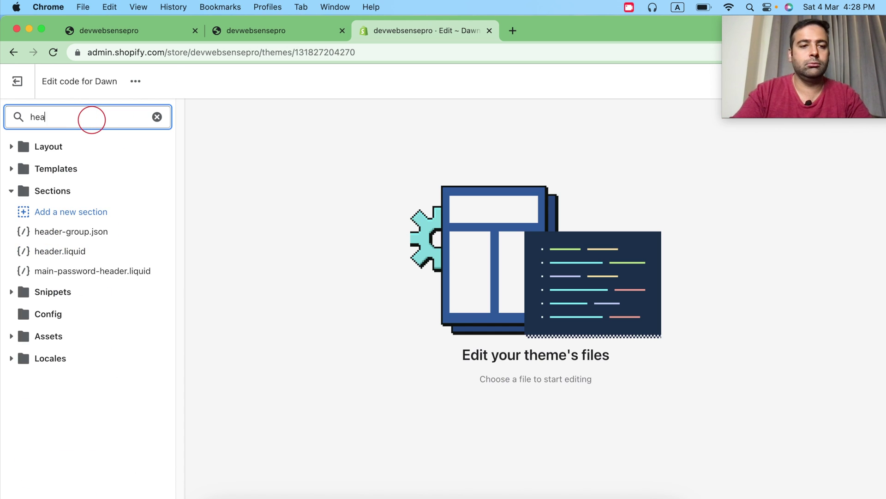
{"action": "type", "text": "der"}
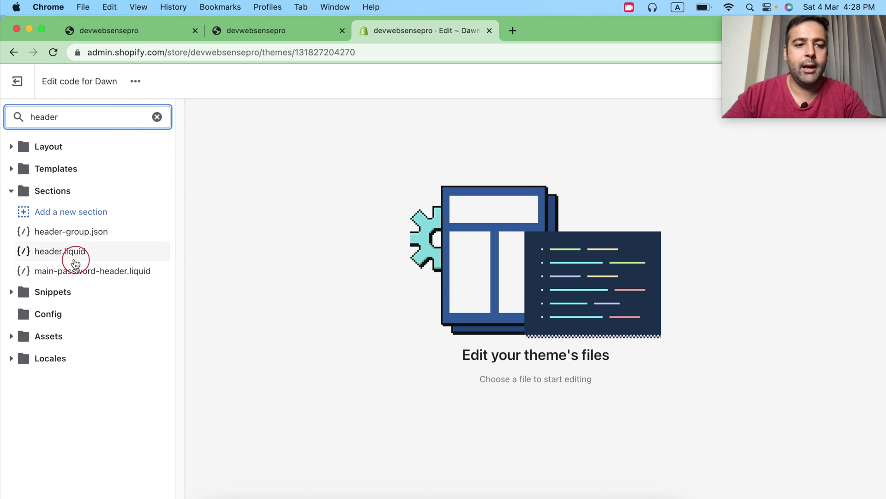
{"action": "left_click", "coordinate": [80, 262]}
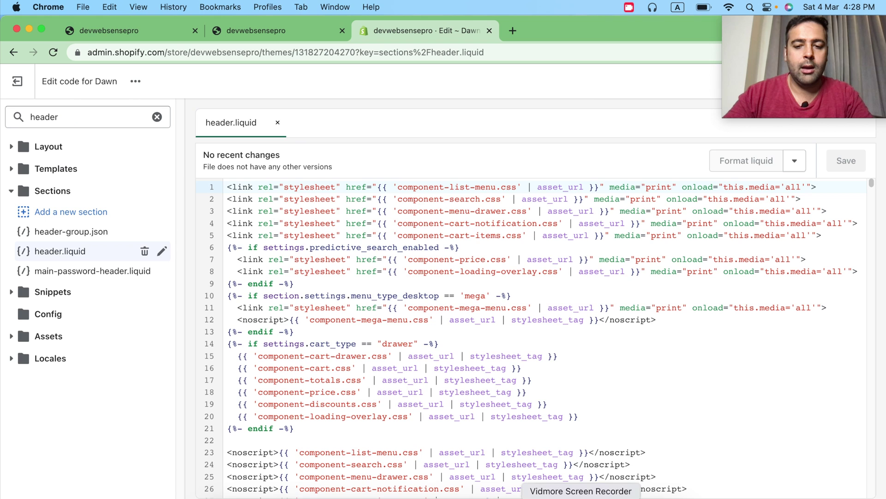
Step: Review the line 140 replacement in the notes and copy the class="header header-" text
{"action": "left_click", "coordinate": [546, 493]}
{"action": "left_click", "coordinate": [364, 284]}
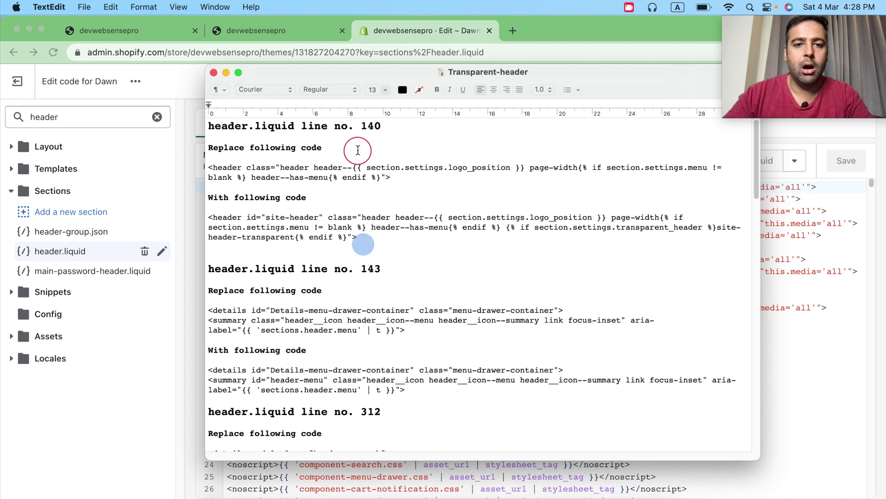
{"action": "left_click", "coordinate": [384, 127]}
{"action": "left_click_drag", "start_coordinate": [385, 128], "coordinate": [361, 128]}
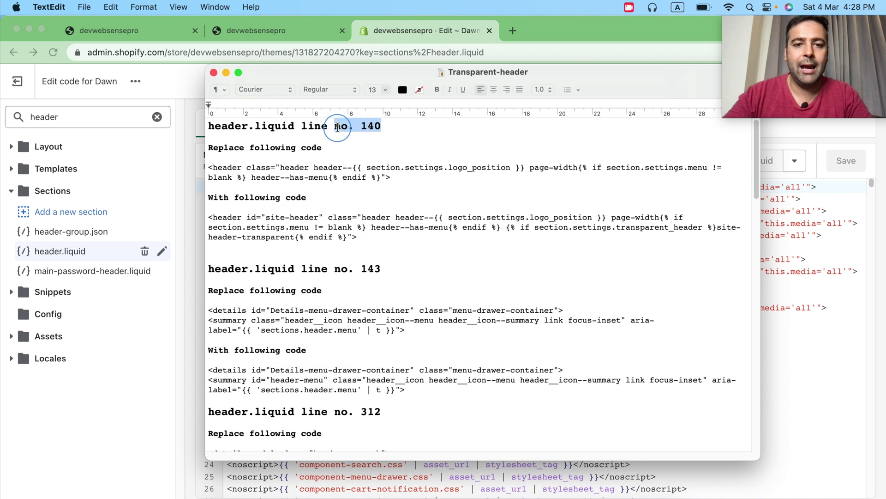
{"action": "left_click", "coordinate": [358, 198]}
{"action": "left_click_drag", "start_coordinate": [402, 178], "coordinate": [215, 167]}
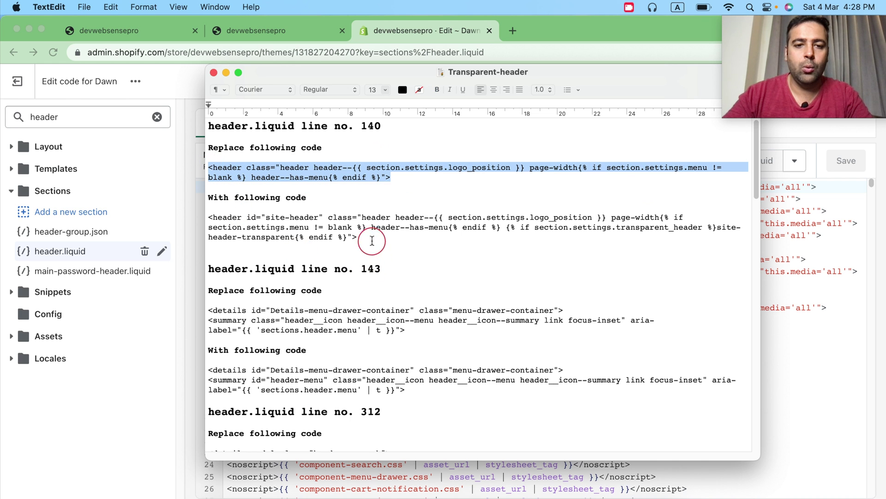
{"action": "left_click_drag", "start_coordinate": [372, 241], "coordinate": [209, 216]}
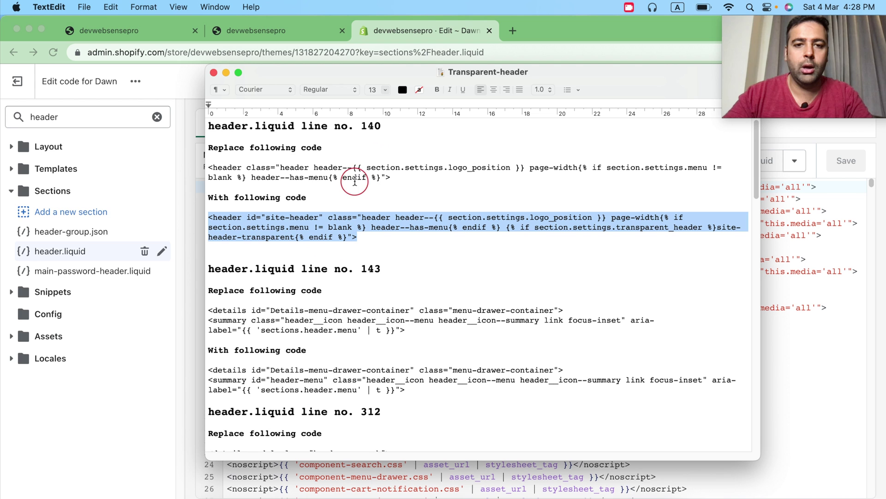
{"action": "left_click_drag", "start_coordinate": [246, 167], "coordinate": [348, 168]}
{"action": "key", "text": "super+c"}
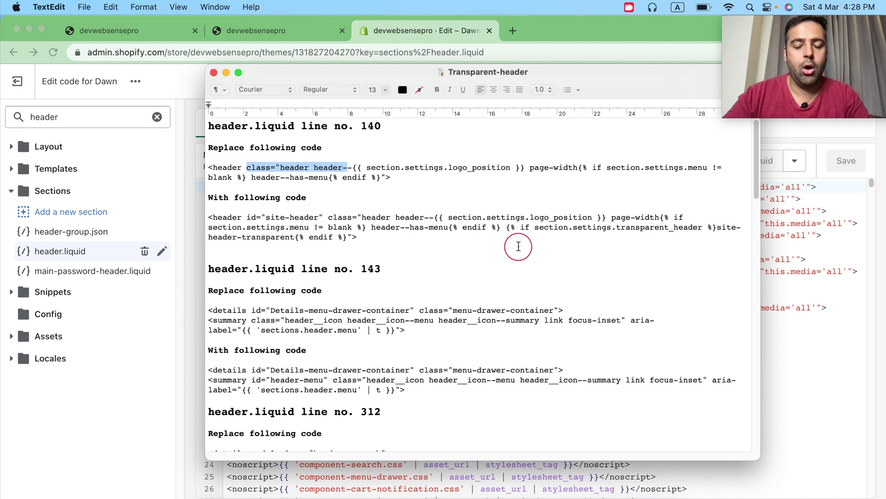
{"action": "left_click", "coordinate": [784, 273]}
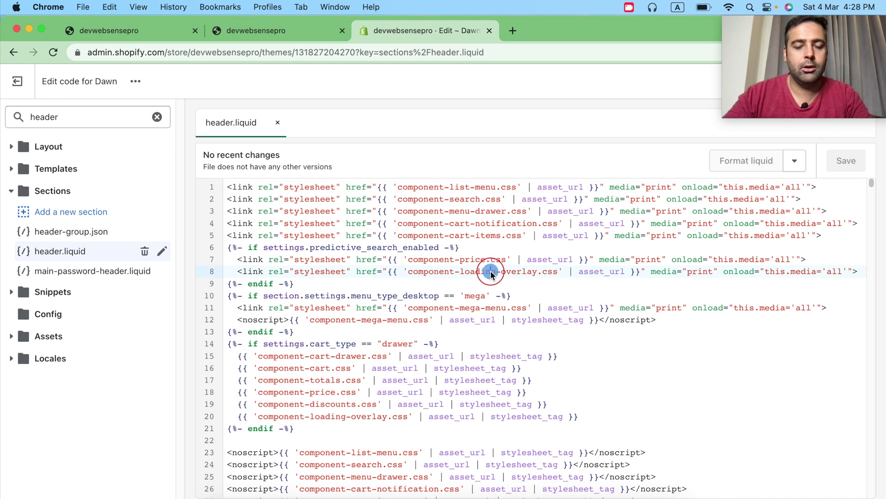
Step: Find the copied header class text in header.liquid to locate line 140
{"action": "key", "text": "super+f"}
{"action": "key", "text": "super+v"}
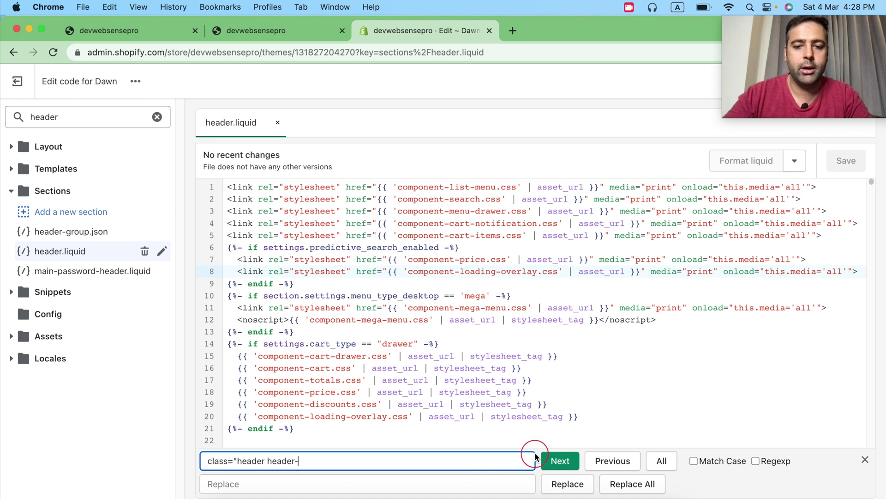
{"action": "left_click", "coordinate": [560, 460]}
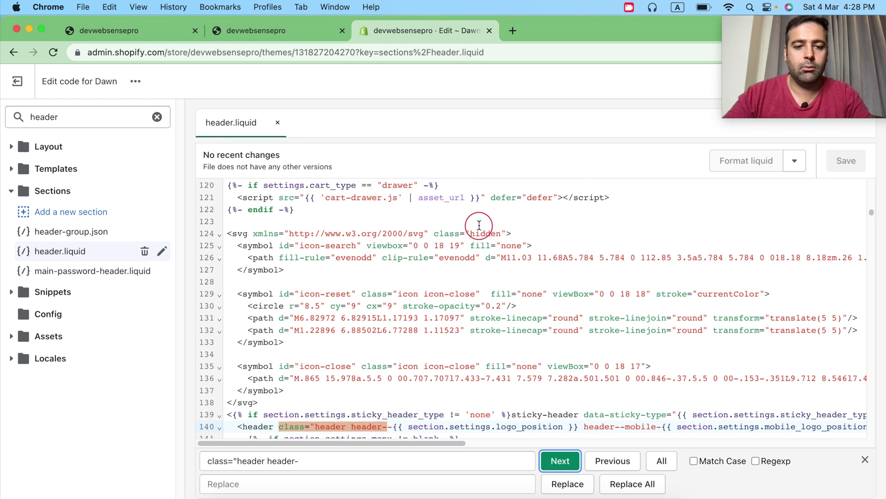
{"action": "scroll", "coordinate": [480, 230], "scroll_direction": "down", "scroll_amount": 5}
{"action": "scroll", "coordinate": [461, 226], "scroll_direction": "down", "scroll_amount": 4}
{"action": "scroll", "coordinate": [379, 259], "scroll_direction": "up", "scroll_amount": 4}
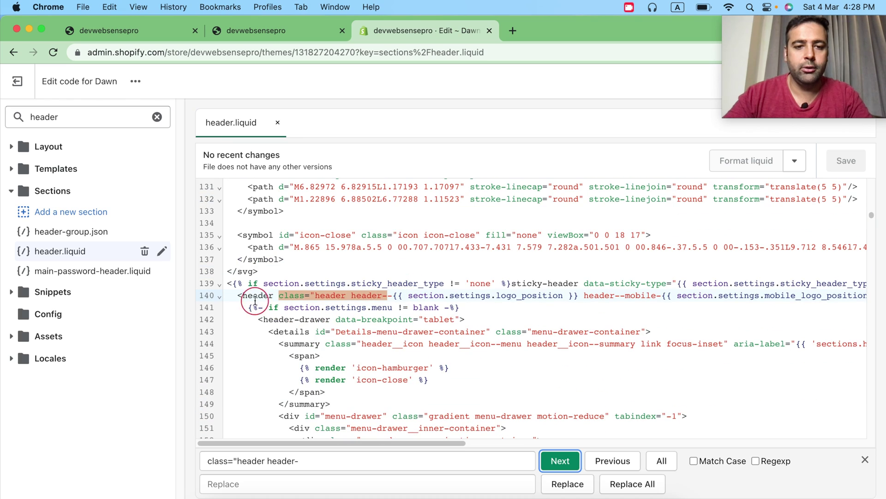
{"action": "left_click_drag", "start_coordinate": [406, 451], "coordinate": [330, 443]}
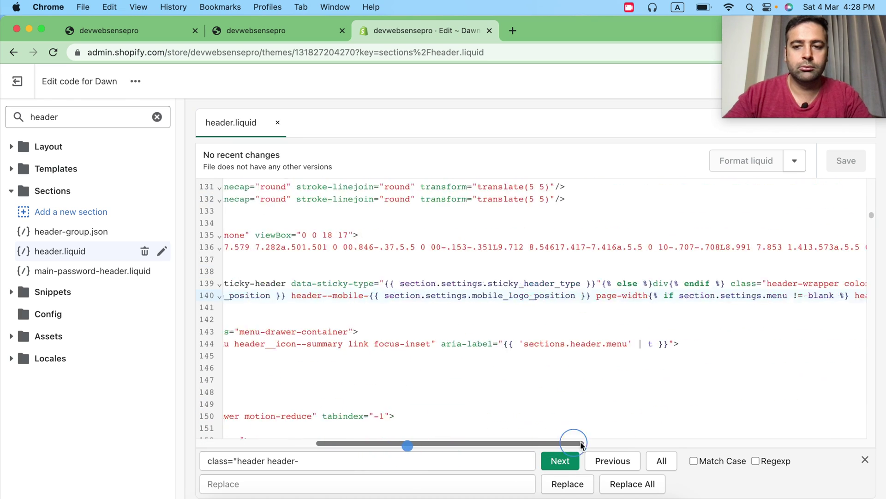
Step: Select the line 140 site-header replacement code in the notes
{"action": "key", "text": "super+Tab"}
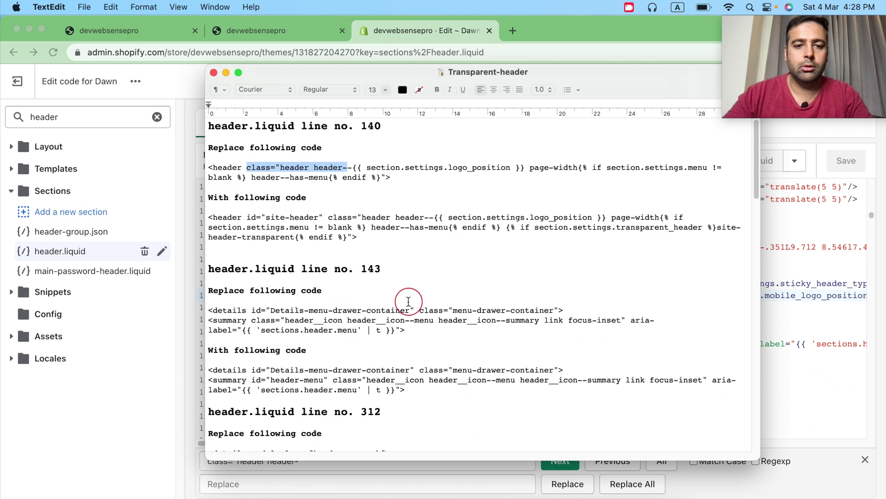
{"action": "left_click", "coordinate": [344, 250]}
{"action": "left_click_drag", "start_coordinate": [374, 237], "coordinate": [210, 217]}
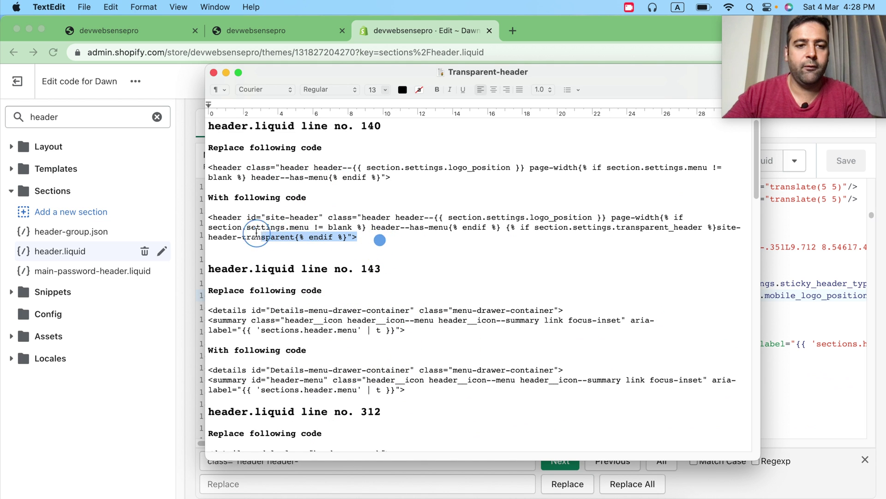
{"action": "left_click", "coordinate": [775, 323]}
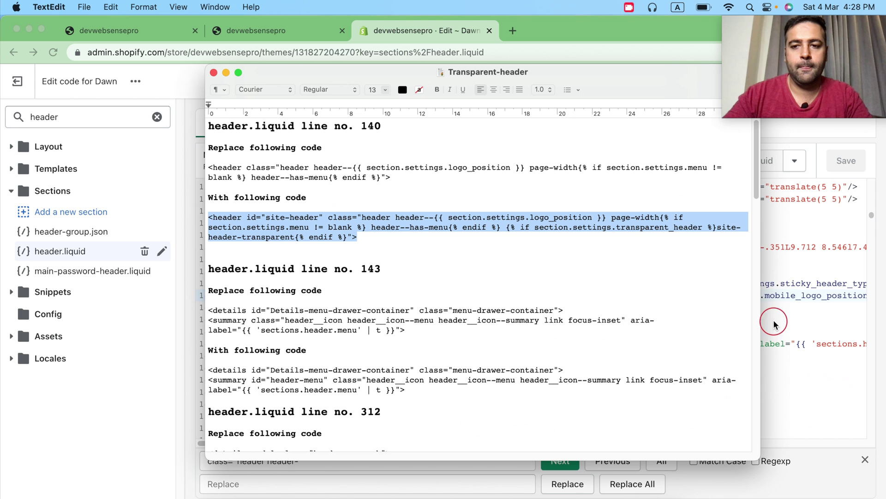
{"action": "left_click", "coordinate": [789, 283]}
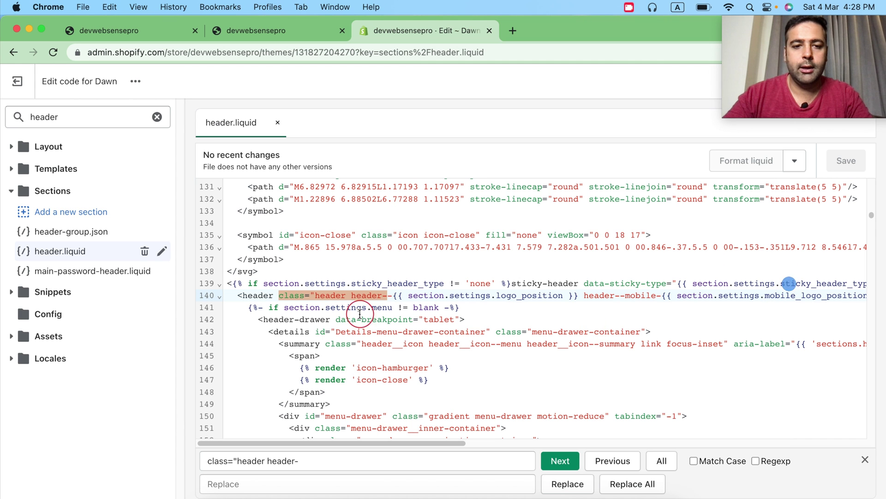
Step: Replace line 140's header tag with the new site-header code and save
{"action": "mouse_move", "coordinate": [238, 298]}
{"action": "left_mouse_down"}
{"action": "mouse_move", "coordinate": [882, 301]}
{"action": "mouse_move", "coordinate": [754, 303]}
{"action": "left_mouse_up"}
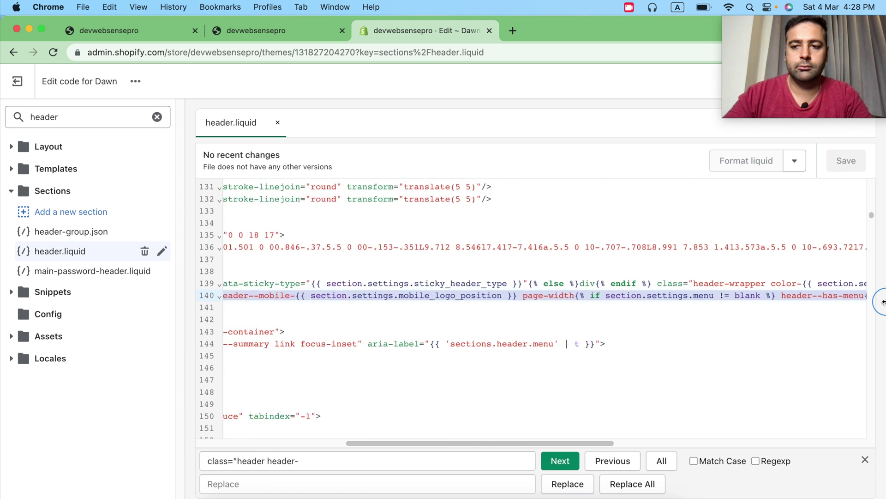
{"action": "left_click", "coordinate": [751, 296]}
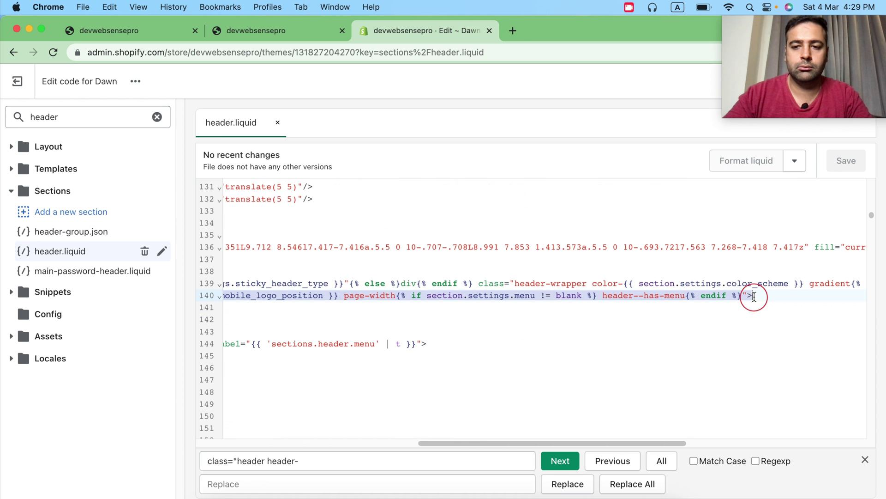
{"action": "key", "text": "Escape"}
{"action": "type", "text": "{% if section.settings.transparent_header %}site-header-transparent{% endif %}"}
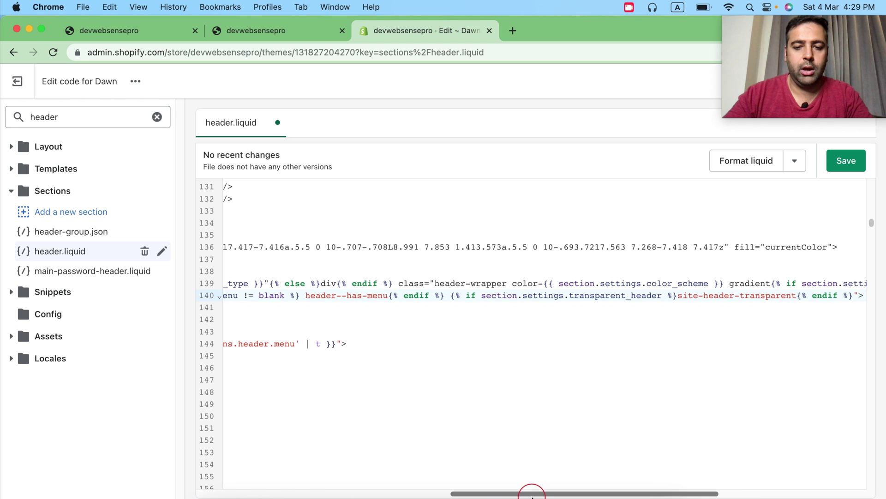
{"action": "left_click_drag", "start_coordinate": [531, 492], "coordinate": [225, 493]}
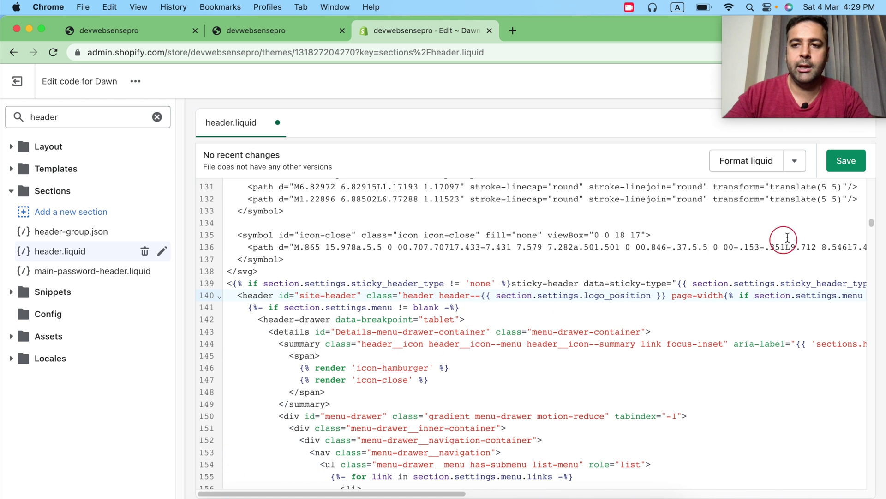
{"action": "left_click", "coordinate": [841, 175]}
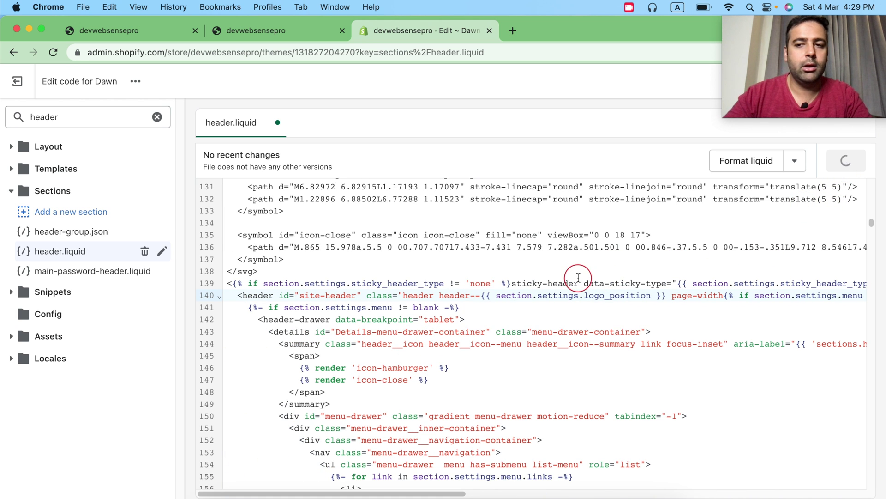
{"action": "key", "text": "super+Tab"}
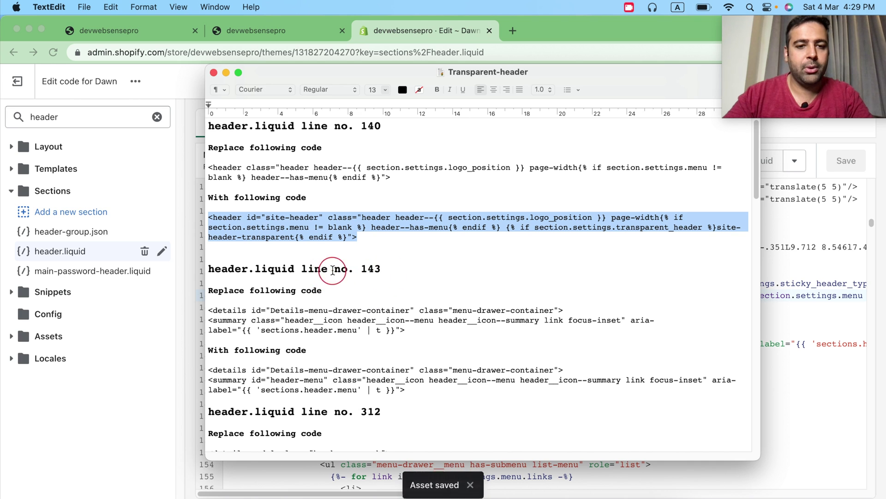
Step: Review the details/summary replacement in the notes and copy the Details-menu-drawer-container id
{"action": "left_click_drag", "start_coordinate": [329, 269], "coordinate": [210, 270]}
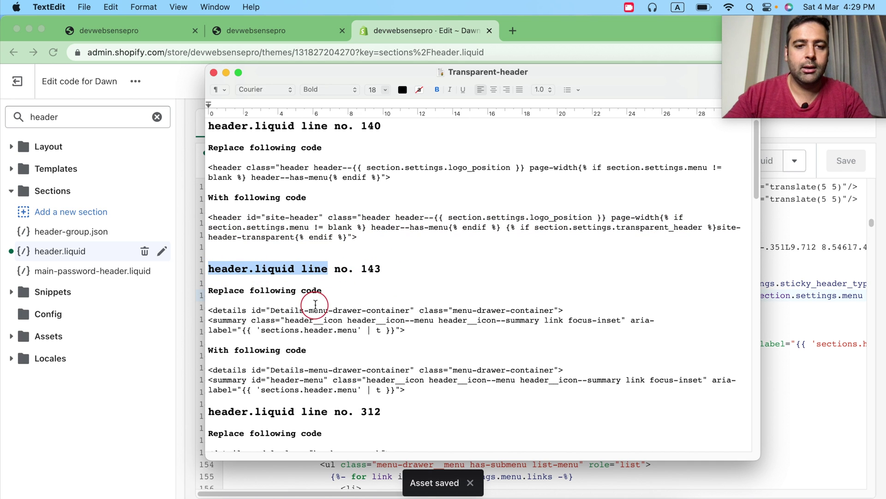
{"action": "left_click_drag", "start_coordinate": [385, 268], "coordinate": [362, 269]}
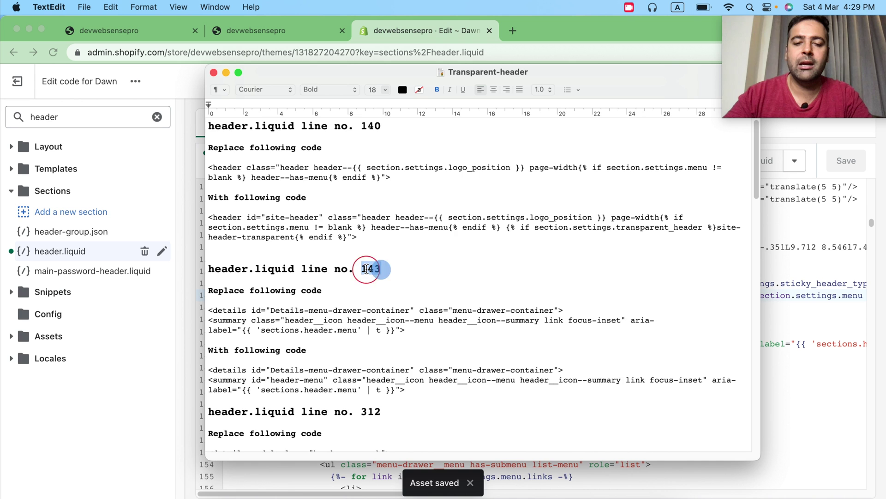
{"action": "scroll", "coordinate": [443, 214], "scroll_direction": "down", "scroll_amount": 1}
{"action": "left_click_drag", "start_coordinate": [407, 317], "coordinate": [207, 296]}
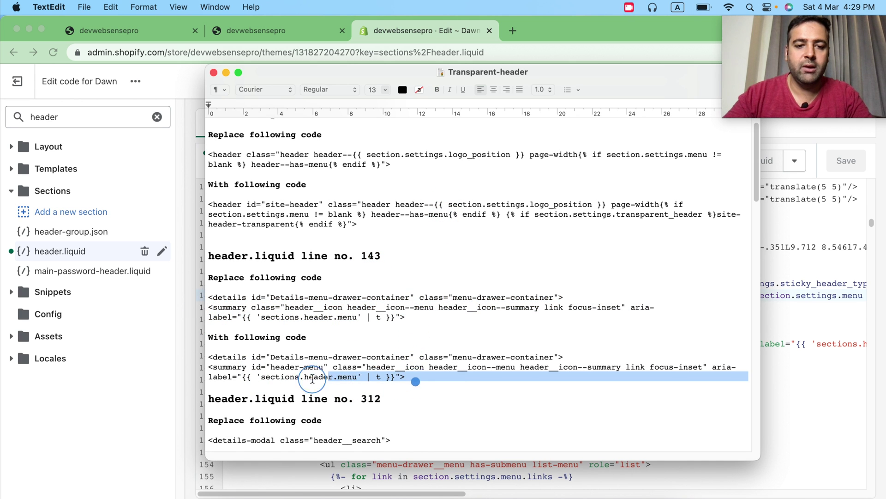
{"action": "left_click_drag", "start_coordinate": [312, 378], "coordinate": [206, 358]}
{"action": "left_click", "coordinate": [393, 343]}
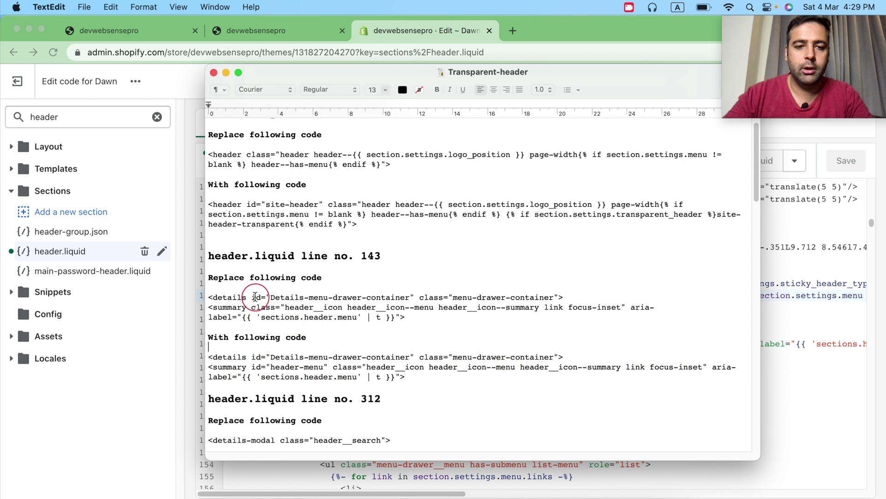
{"action": "left_click_drag", "start_coordinate": [251, 297], "coordinate": [414, 297]}
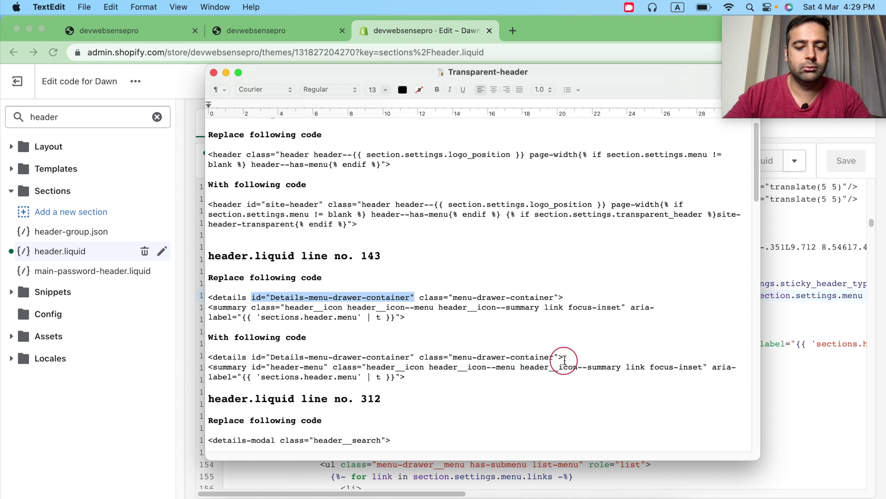
Step: Search header.liquid for the Details-menu-drawer-container id on line 143
{"action": "left_click", "coordinate": [793, 328]}
{"action": "key", "text": "super+f"}
{"action": "type", "text": "id=\"Details-menu-drawer-container\""}
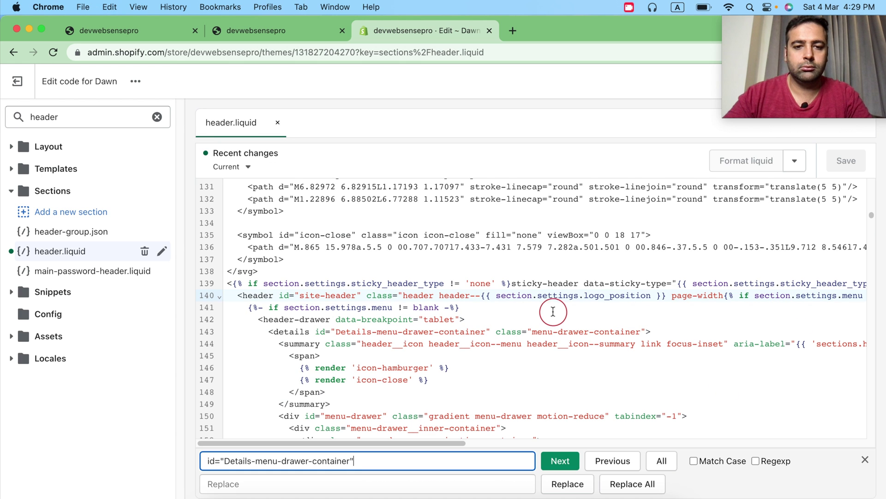
{"action": "left_click", "coordinate": [362, 331]}
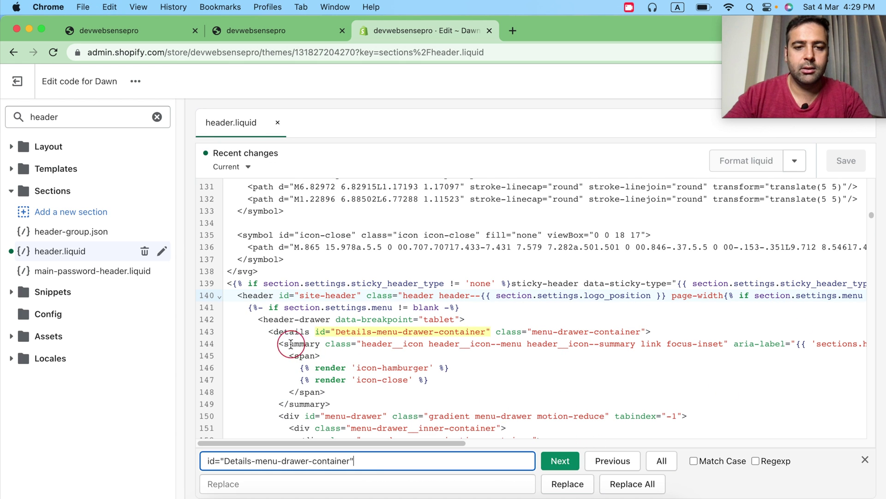
Step: Replace lines 143–144 with the header-menu details/summary code and save
{"action": "key", "text": "super+Tab"}
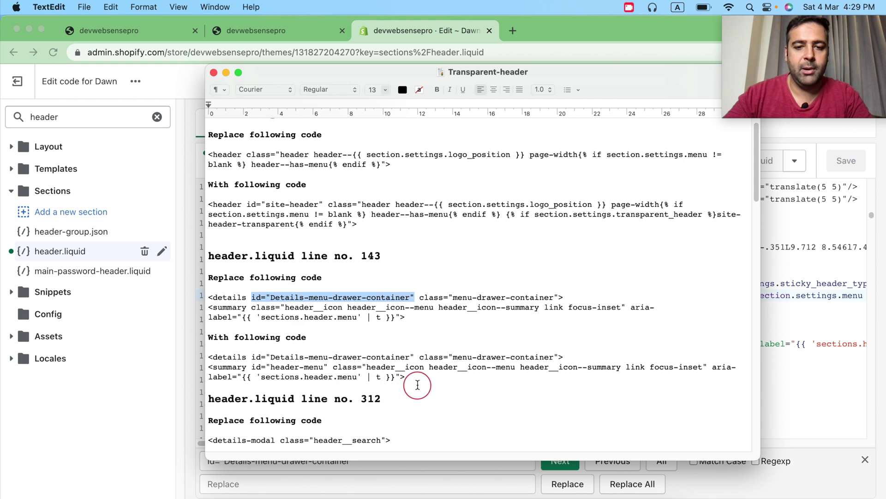
{"action": "left_click_drag", "start_coordinate": [417, 385], "coordinate": [211, 357]}
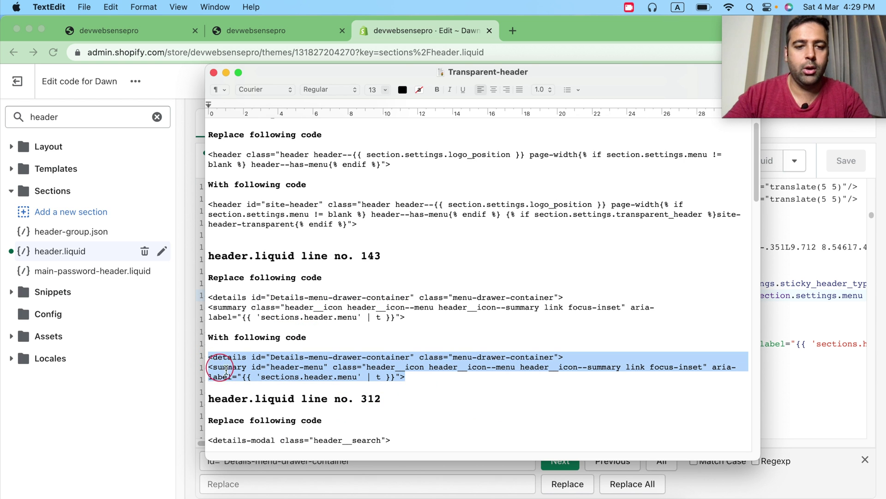
{"action": "left_click", "coordinate": [836, 373]}
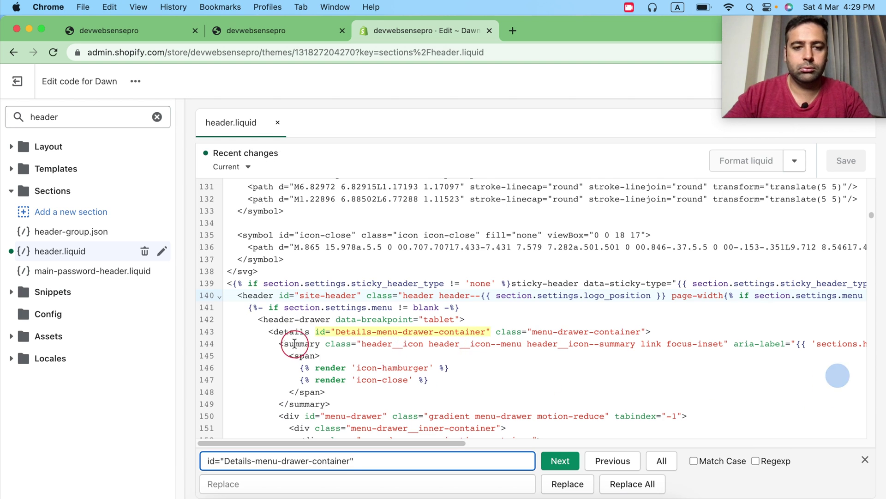
{"action": "mouse_move", "coordinate": [269, 331]}
{"action": "left_mouse_down"}
{"action": "mouse_move", "coordinate": [840, 352]}
{"action": "mouse_move", "coordinate": [771, 342]}
{"action": "left_mouse_up"}
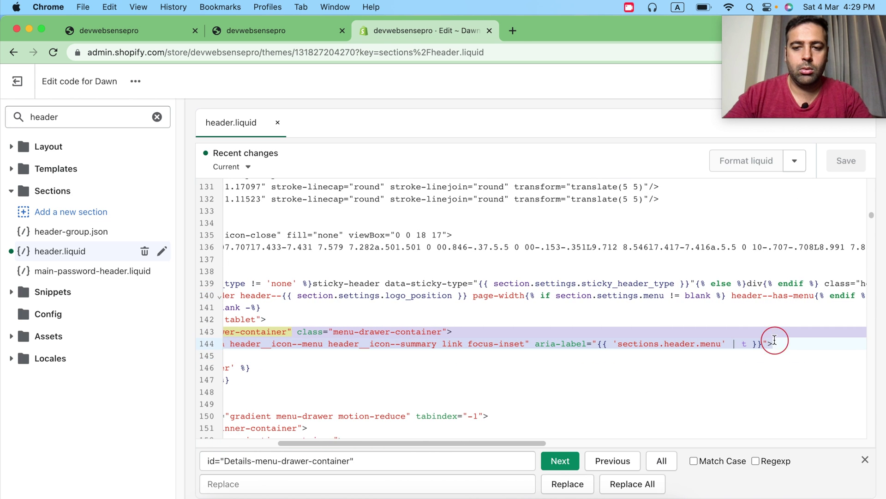
{"action": "key", "text": "Escape"}
{"action": "key", "text": "Tab"}
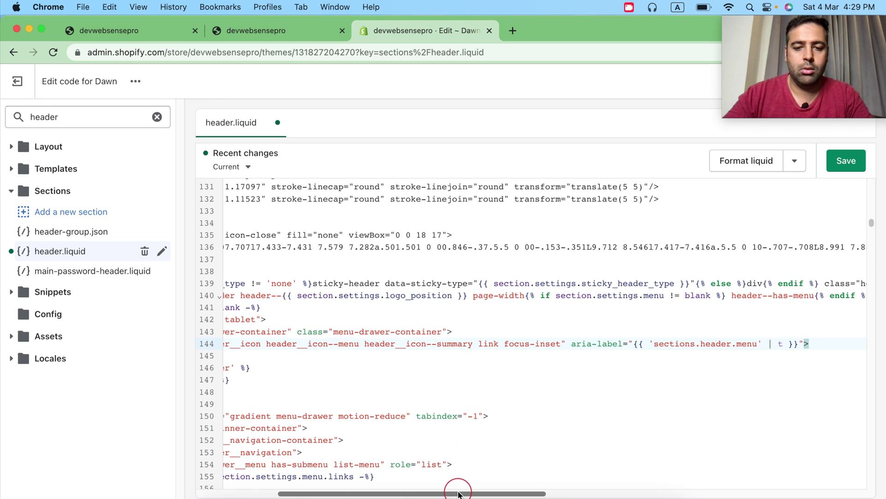
{"action": "left_click_drag", "start_coordinate": [459, 493], "coordinate": [249, 493]}
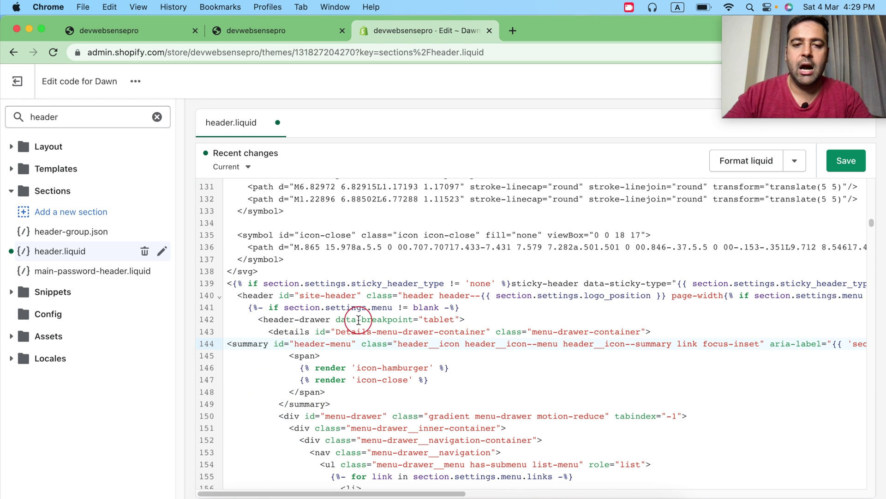
{"action": "left_click", "coordinate": [845, 167]}
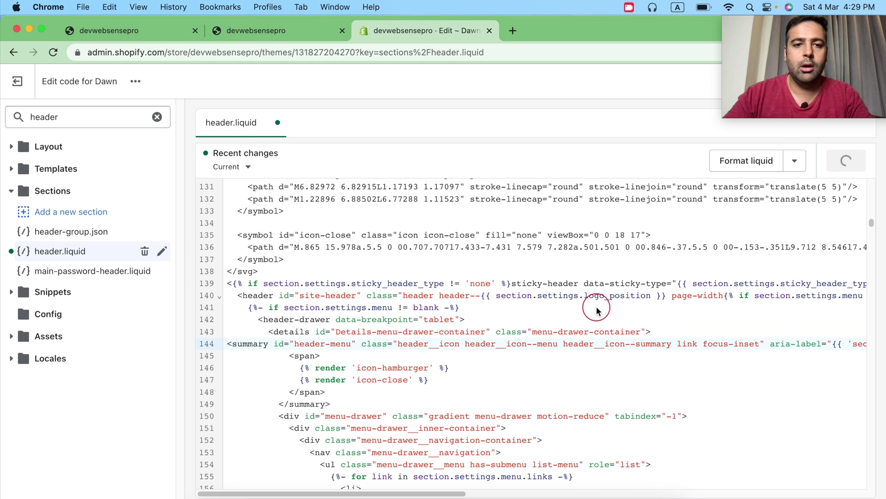
{"action": "key", "text": "super+Tab"}
Step: Review the line 312 change in the notes and select the old header__search class
{"action": "scroll", "coordinate": [401, 269], "scroll_direction": "down", "scroll_amount": 2}
{"action": "scroll", "coordinate": [401, 269], "scroll_direction": "down", "scroll_amount": 3}
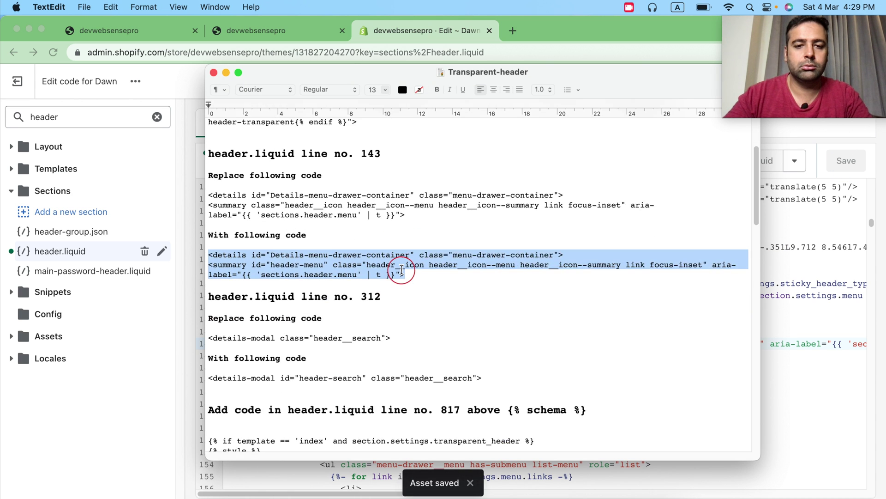
{"action": "scroll", "coordinate": [397, 268], "scroll_direction": "down", "scroll_amount": 3}
{"action": "left_click", "coordinate": [362, 233]}
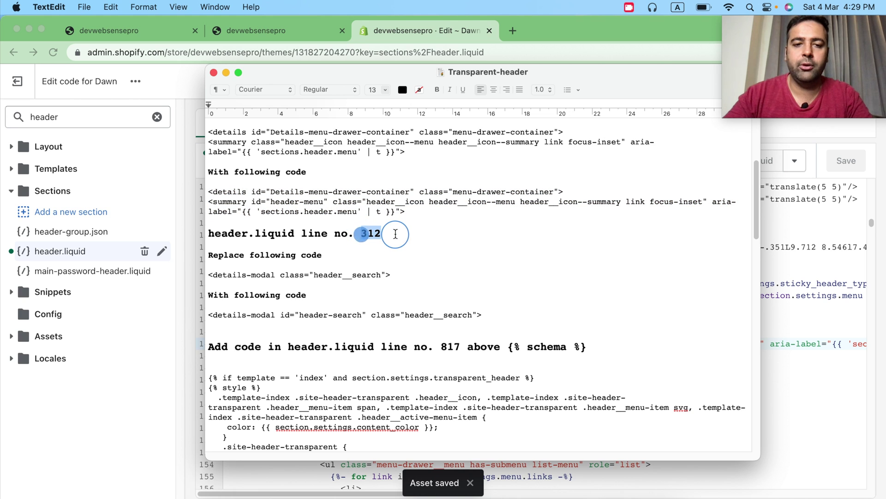
{"action": "left_click_drag", "start_coordinate": [397, 276], "coordinate": [189, 278]}
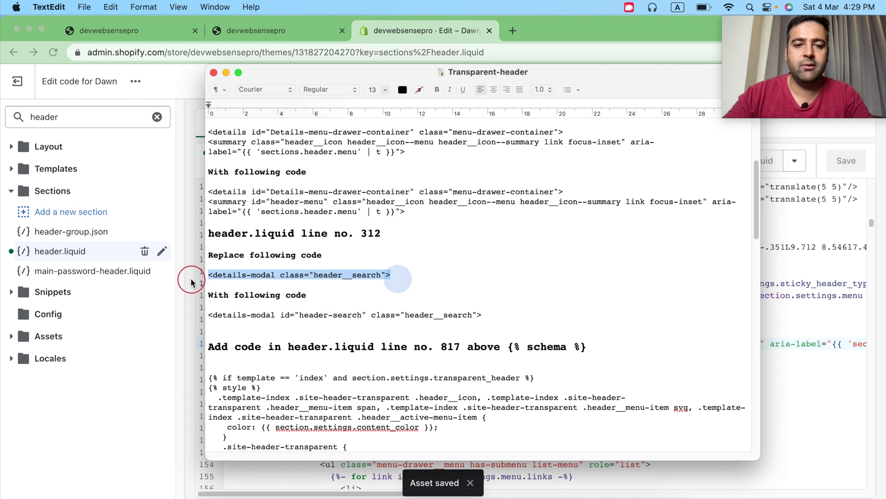
{"action": "left_click_drag", "start_coordinate": [492, 322], "coordinate": [186, 319]}
{"action": "left_click", "coordinate": [356, 315]}
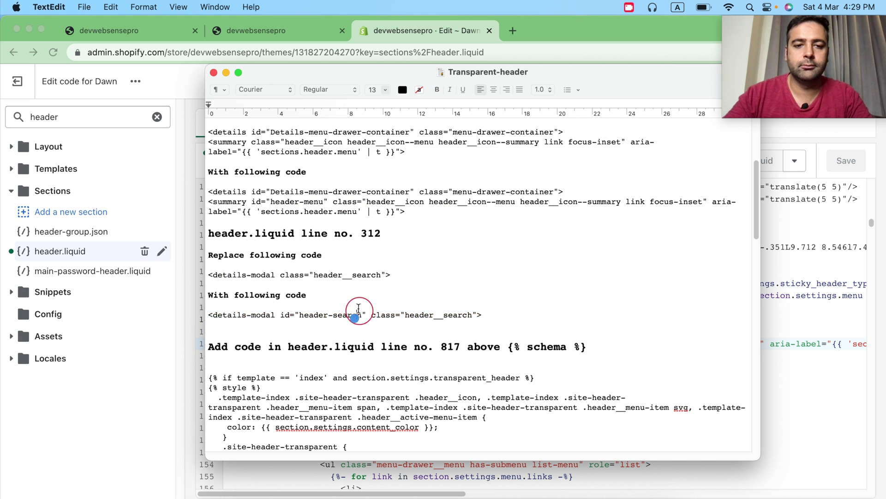
{"action": "left_click_drag", "start_coordinate": [281, 276], "coordinate": [386, 274]}
{"action": "key", "text": "super+c"}
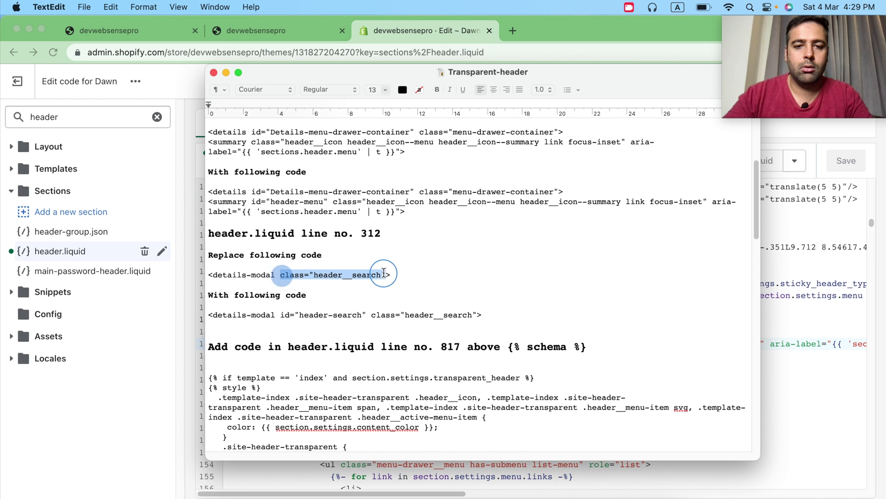
{"action": "left_click", "coordinate": [793, 304]}
Step: Find that class in header.liquid and replace line 312 with the header-search details-modal line
{"action": "key", "text": "super+f"}
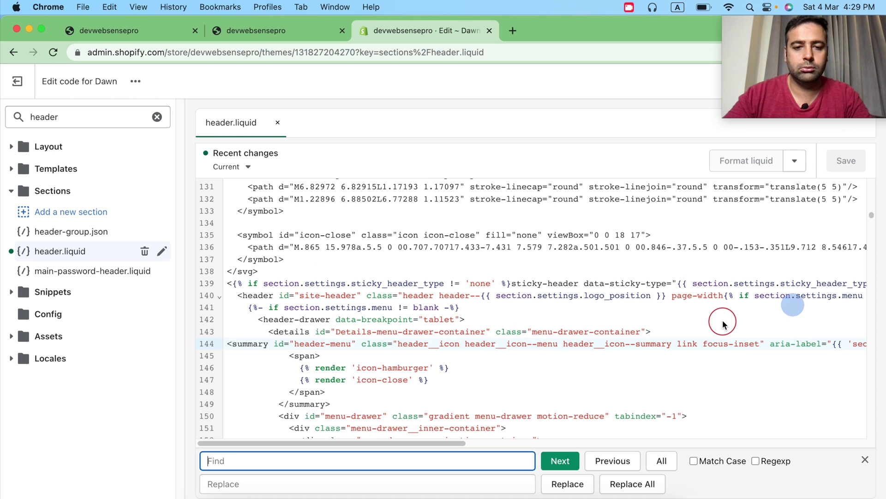
{"action": "key", "text": "super+v"}
{"action": "key", "text": "Return"}
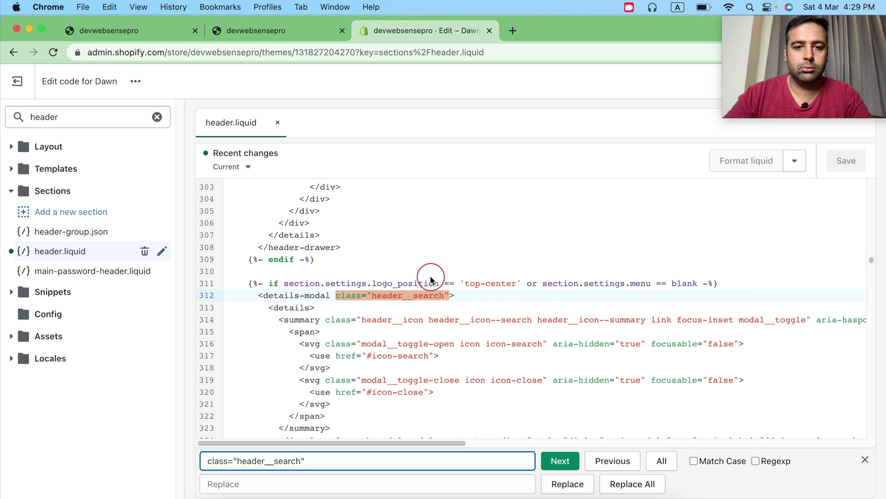
{"action": "key", "text": "super+Tab"}
{"action": "left_click", "coordinate": [362, 317]}
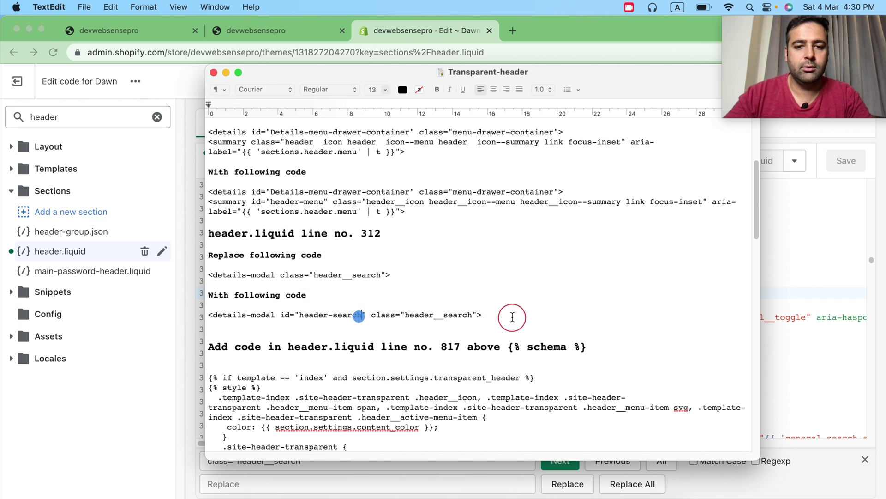
{"action": "left_click_drag", "start_coordinate": [507, 311], "coordinate": [189, 310]}
{"action": "key", "text": "super+c"}
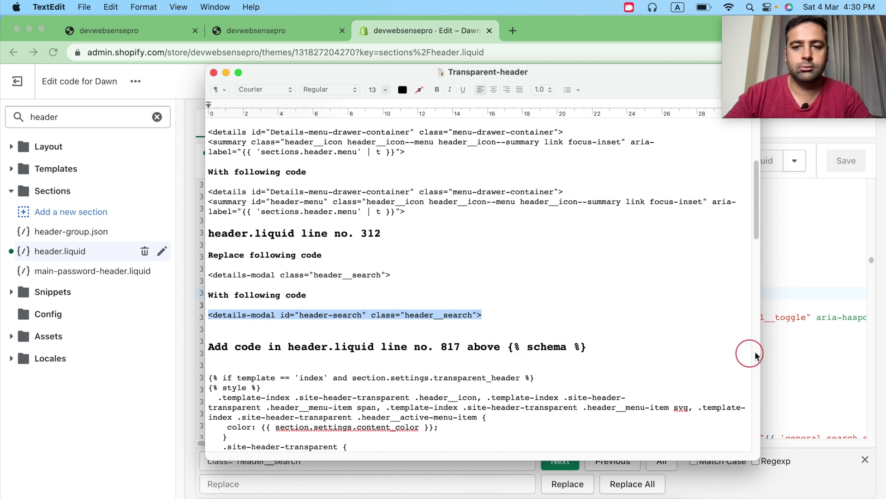
{"action": "key", "text": "super+Tab"}
{"action": "left_click_drag", "start_coordinate": [459, 296], "coordinate": [265, 292]}
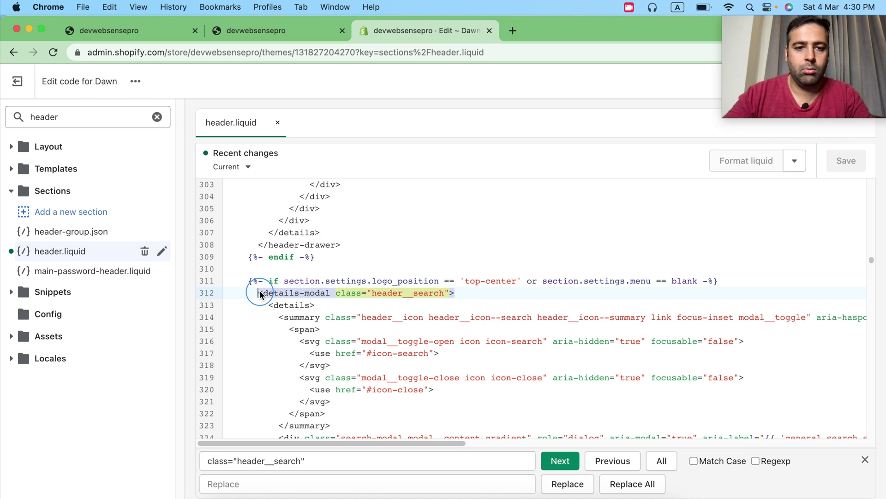
{"action": "key", "text": "super+v"}
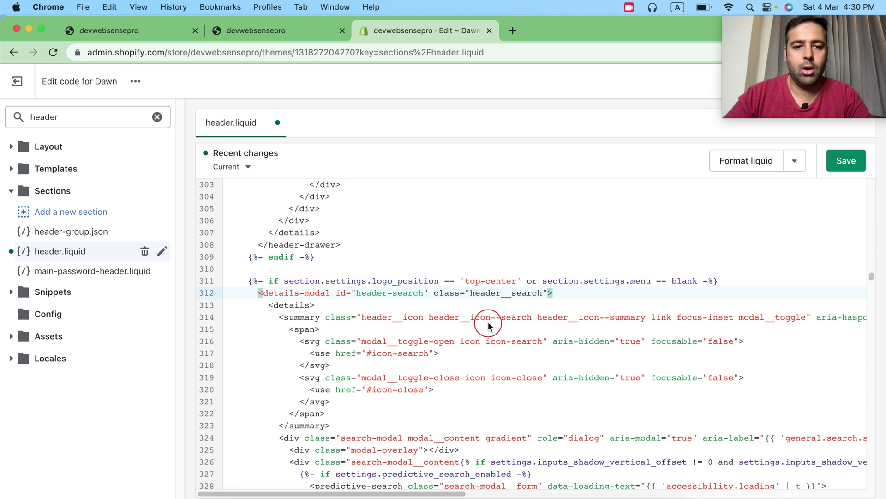
{"action": "key", "text": "super+Tab"}
Step: Review the line 817 style and script block in the notes
{"action": "scroll", "coordinate": [480, 257], "scroll_direction": "down", "scroll_amount": 2}
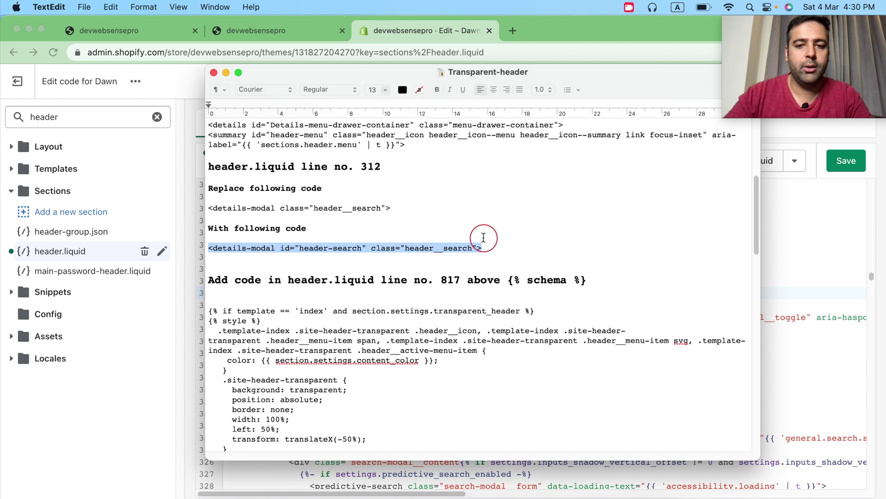
{"action": "scroll", "coordinate": [481, 233], "scroll_direction": "down", "scroll_amount": 2}
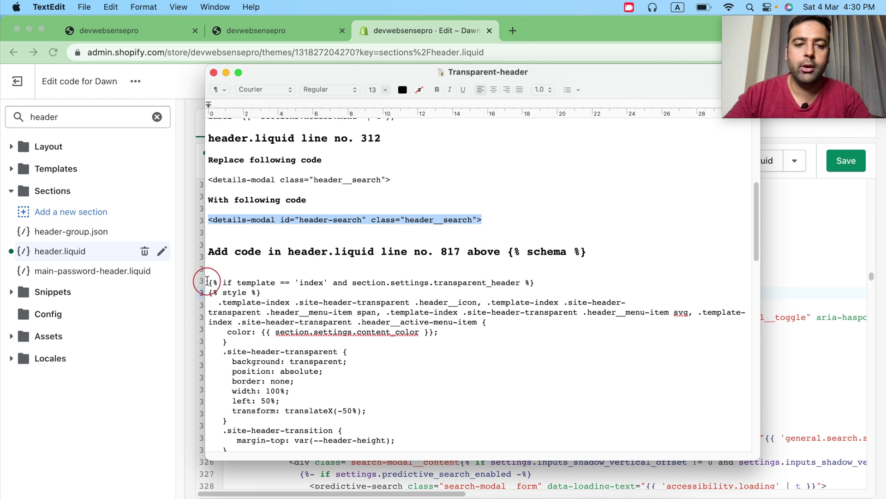
{"action": "left_click_drag", "start_coordinate": [208, 280], "coordinate": [227, 297]}
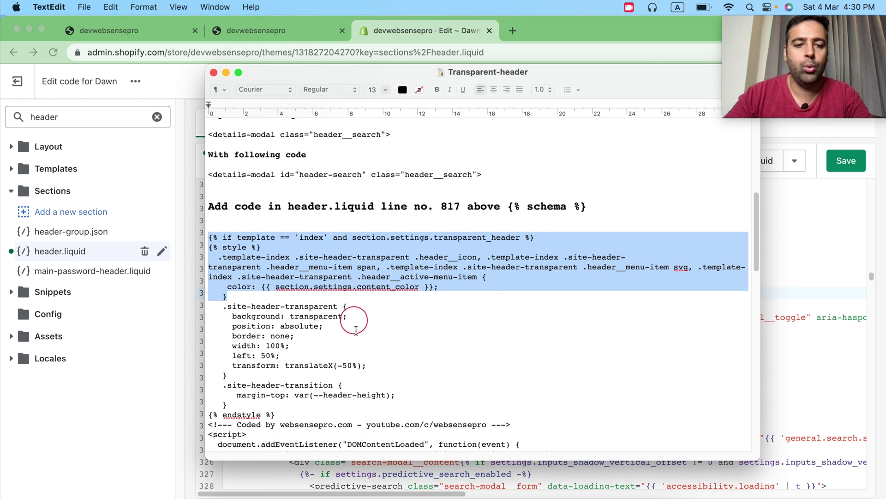
{"action": "scroll", "coordinate": [480, 289], "scroll_direction": "down", "scroll_amount": 5}
{"action": "scroll", "coordinate": [480, 289], "scroll_direction": "down", "scroll_amount": 2}
{"action": "scroll", "coordinate": [480, 289], "scroll_direction": "down", "scroll_amount": 3}
{"action": "scroll", "coordinate": [467, 280], "scroll_direction": "up", "scroll_amount": 4}
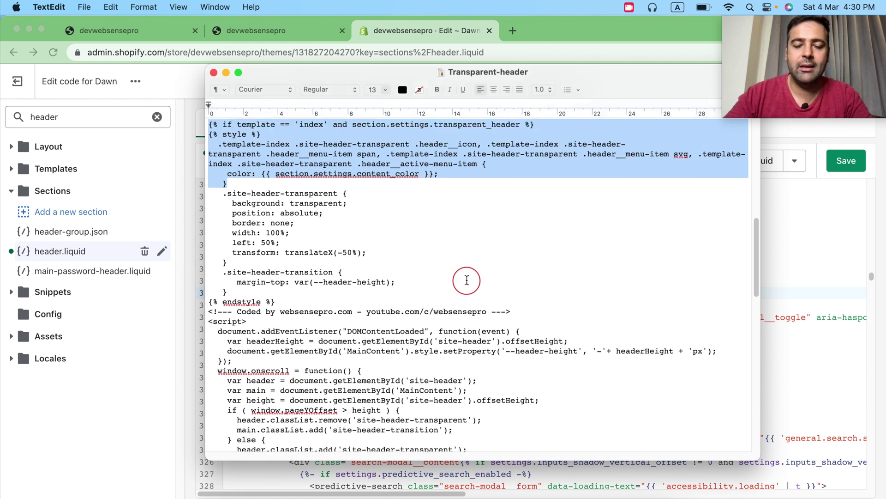
{"action": "scroll", "coordinate": [466, 280], "scroll_direction": "up", "scroll_amount": 2}
{"action": "scroll", "coordinate": [471, 280], "scroll_direction": "up", "scroll_amount": 3}
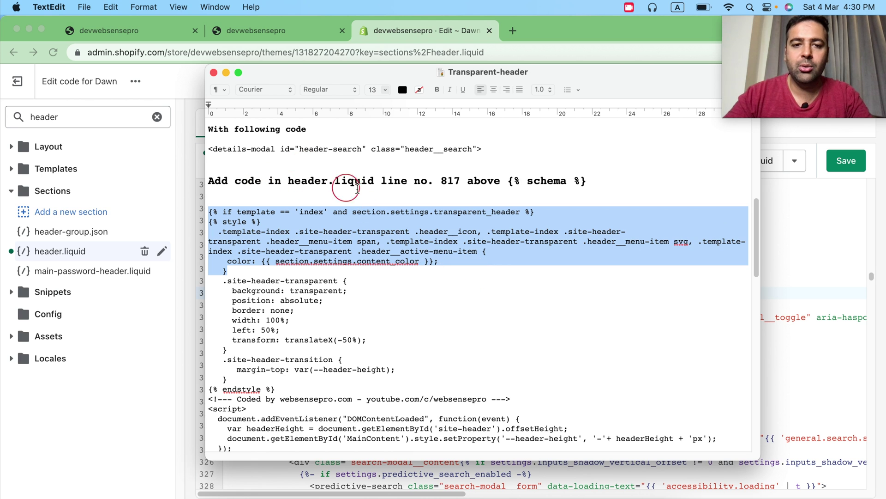
{"action": "left_click_drag", "start_coordinate": [442, 182], "coordinate": [462, 183]}
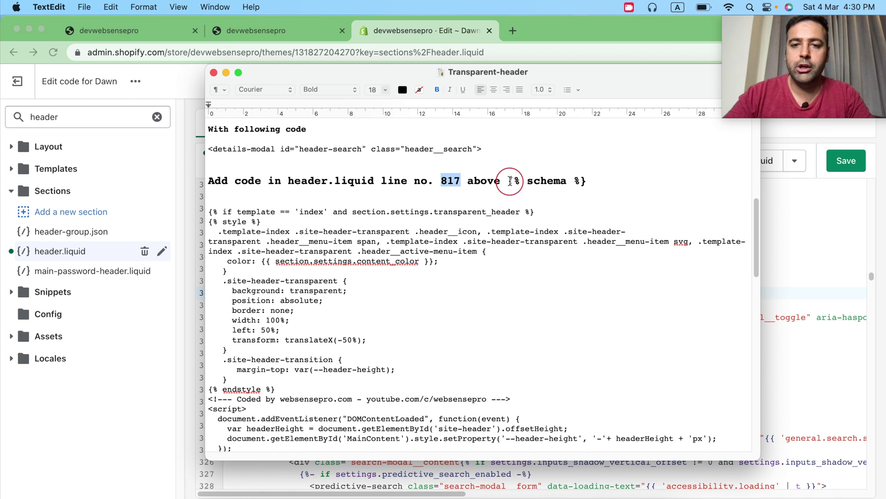
Step: Copy the {% schema %} marker and search for it in header.liquid
{"action": "left_click_drag", "start_coordinate": [511, 181], "coordinate": [589, 181]}
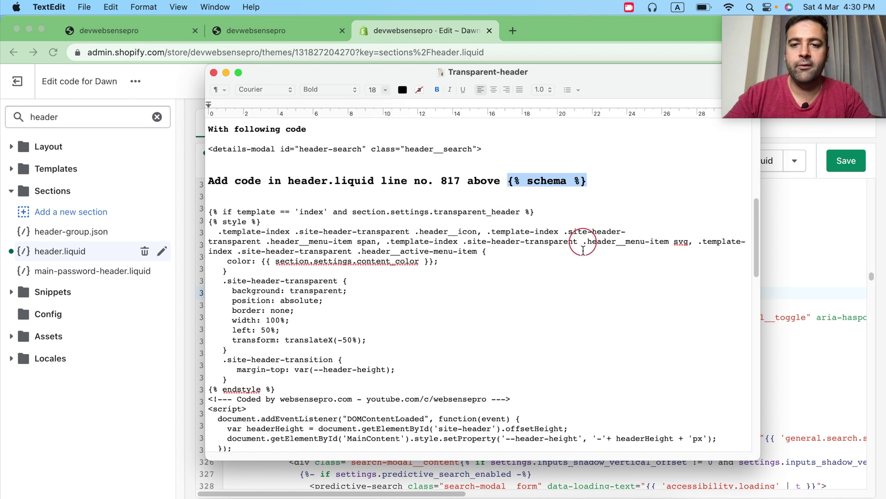
{"action": "left_click_drag", "start_coordinate": [587, 180], "coordinate": [507, 181]}
{"action": "key", "text": "super+c"}
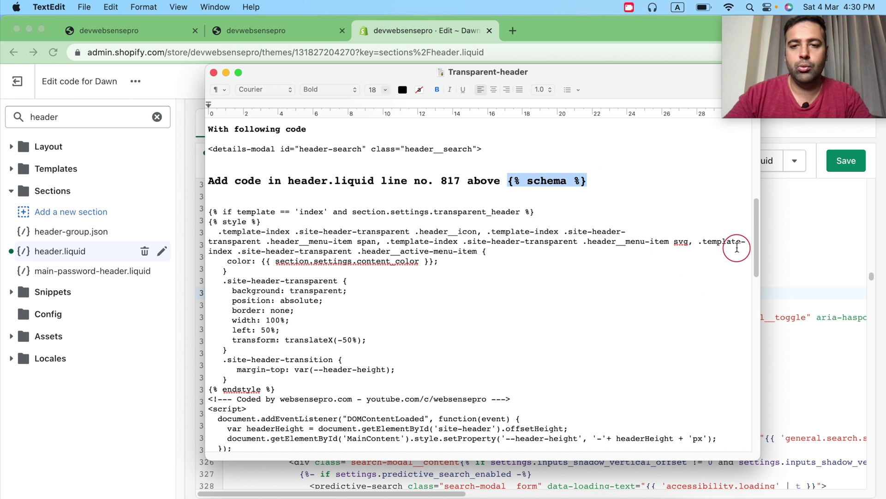
{"action": "key", "text": "super+Tab"}
{"action": "key", "text": "super+f"}
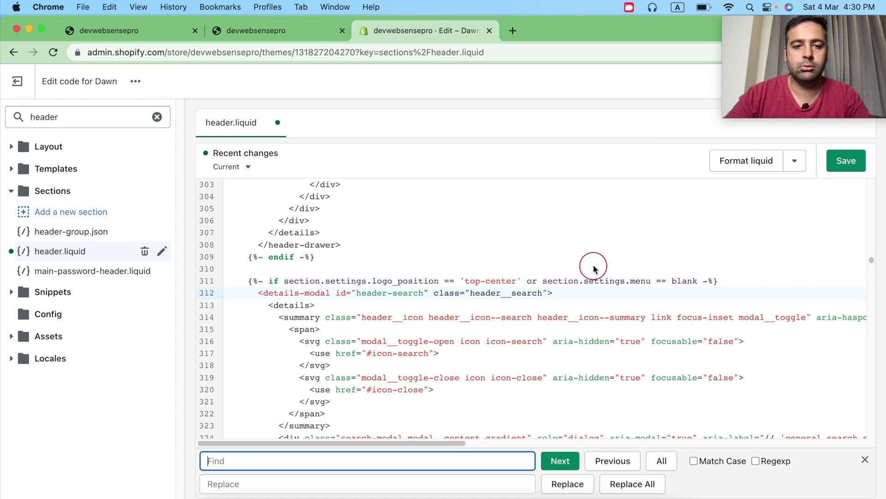
{"action": "key", "text": "super+v"}
Step: Insert the transparent-header style and script block at line 817 above {% schema %} and save
{"action": "key", "text": "Return"}
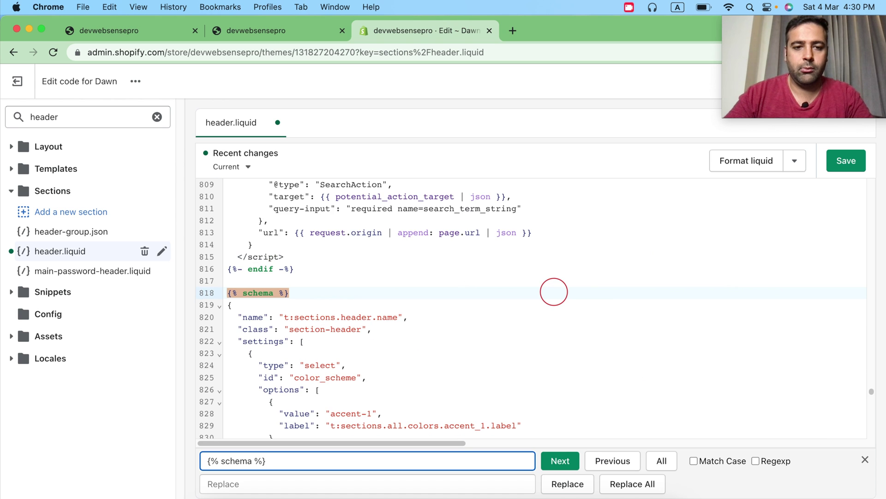
{"action": "left_click", "coordinate": [239, 279]}
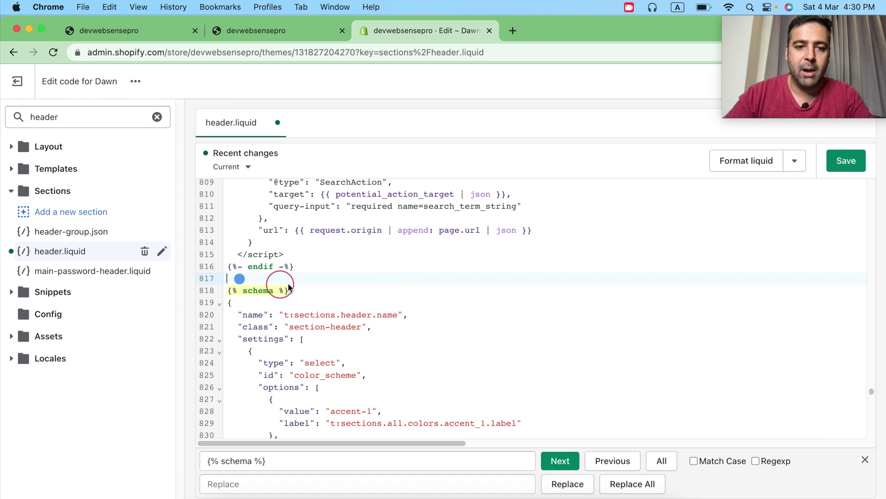
{"action": "key", "text": "super+Tab"}
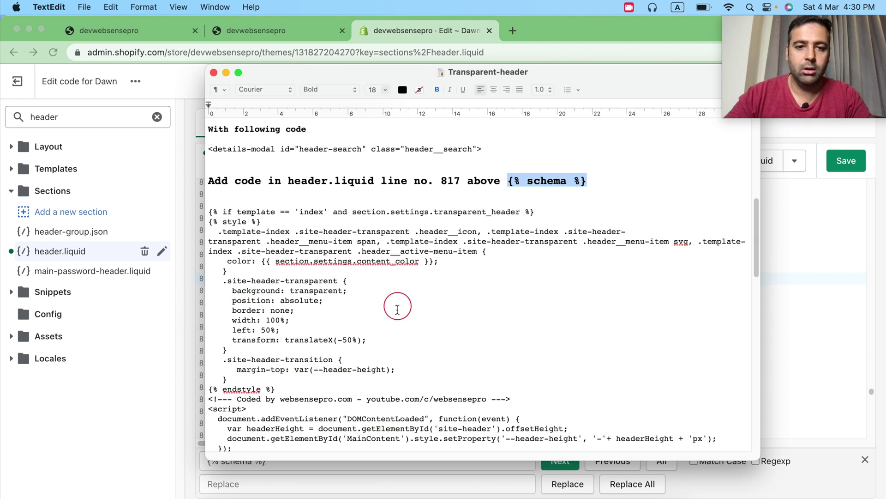
{"action": "left_click_drag", "start_coordinate": [209, 212], "coordinate": [350, 466]}
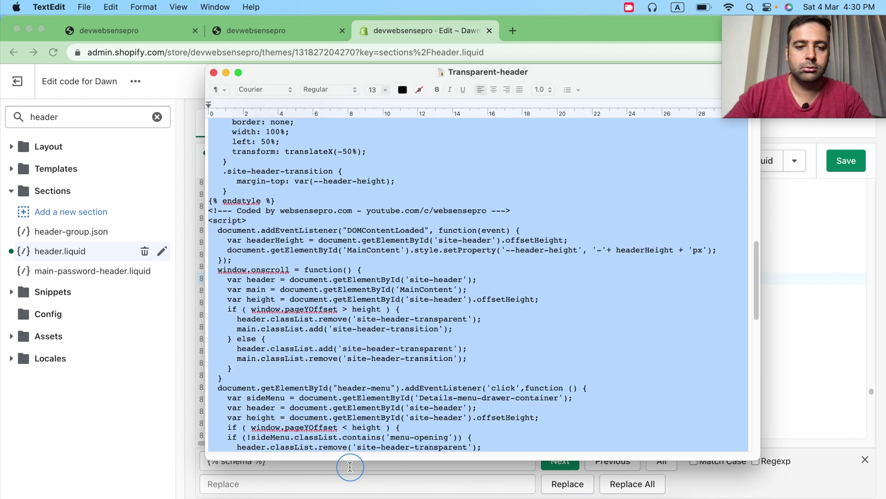
{"action": "left_click_drag", "start_coordinate": [350, 466], "coordinate": [473, 379]}
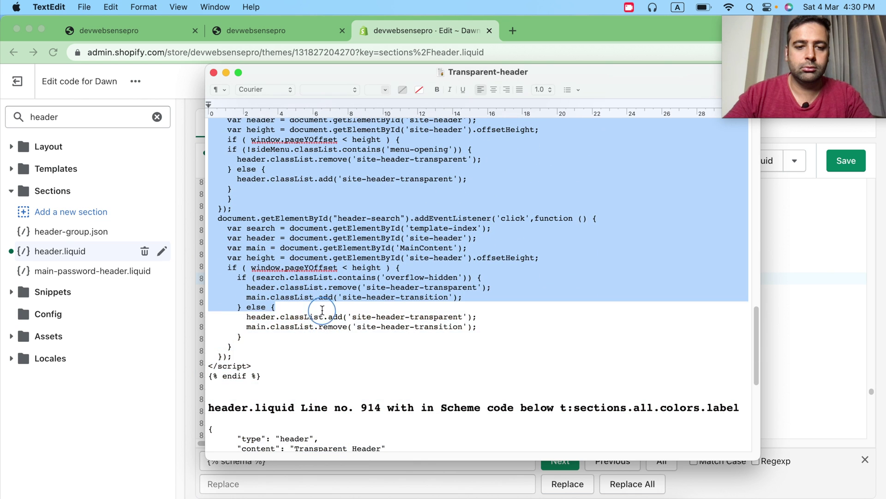
{"action": "key", "text": "super+c"}
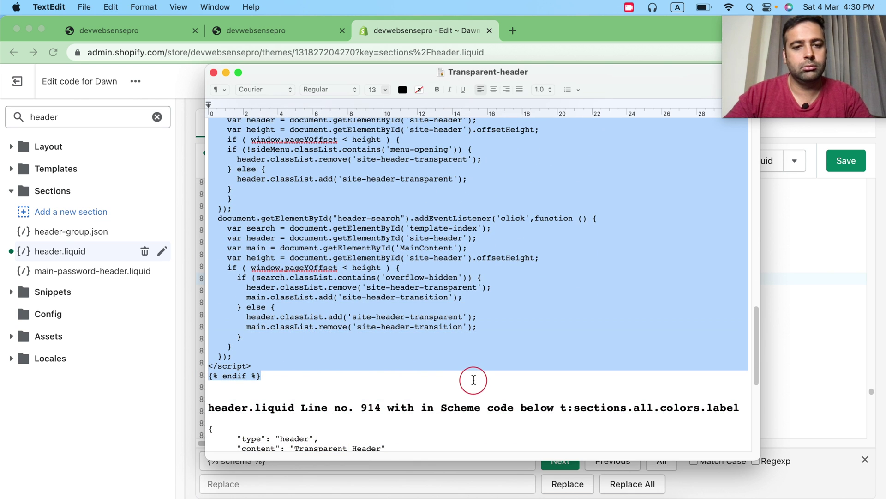
{"action": "key", "text": "super+Tab"}
{"action": "left_click", "coordinate": [236, 279]}
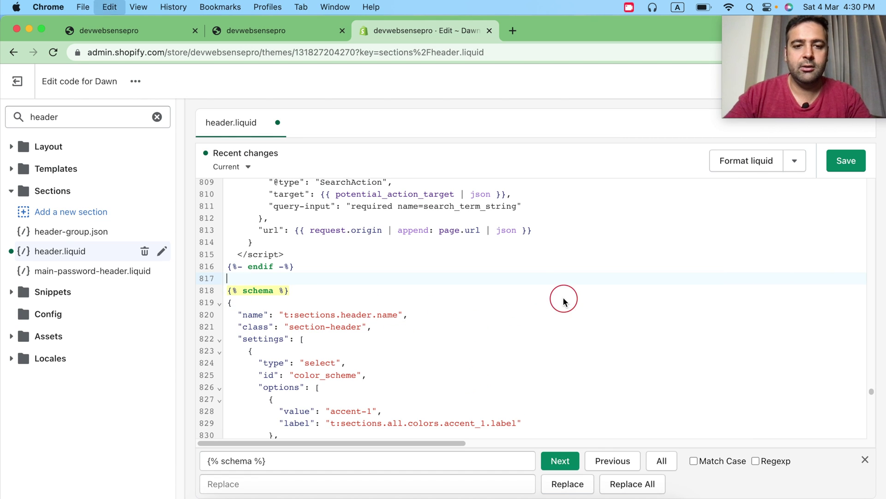
{"action": "key", "text": "super+v"}
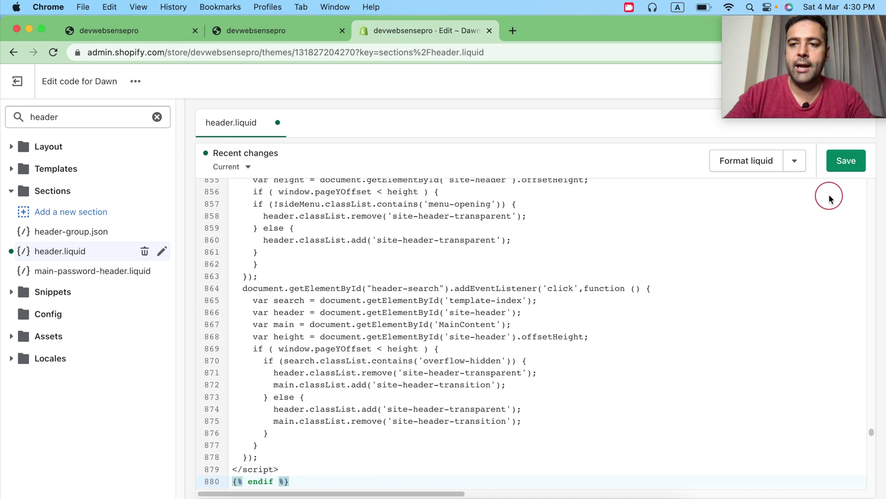
{"action": "left_click", "coordinate": [842, 163]}
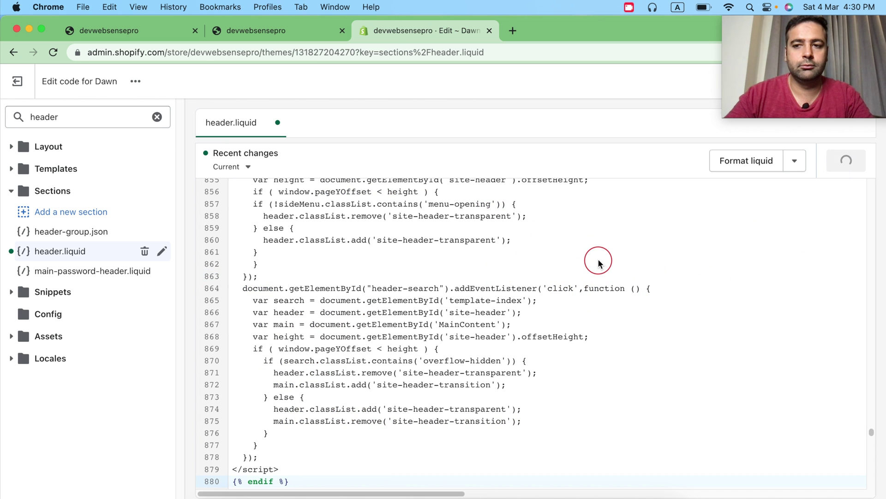
{"action": "key", "text": "super+Tab"}
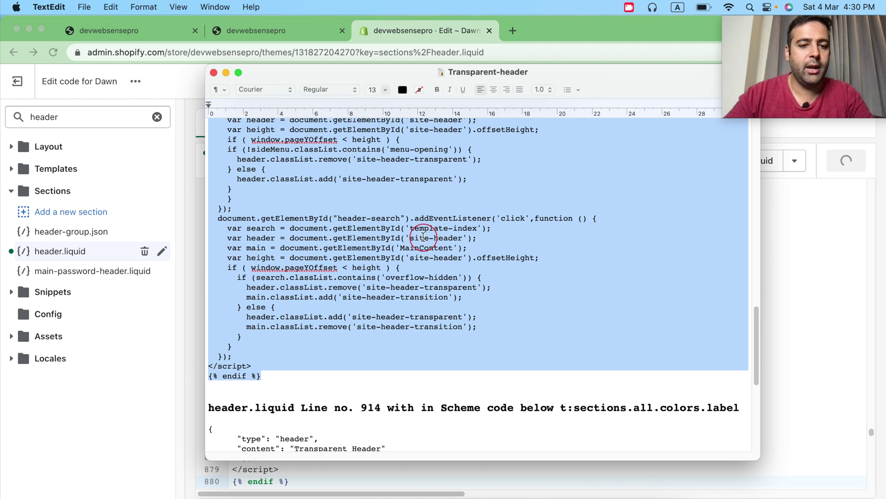
Step: Review the schema settings block in the notes and select the t:sections.all.colors.label reference
{"action": "scroll", "coordinate": [424, 235], "scroll_direction": "down", "scroll_amount": 2}
{"action": "scroll", "coordinate": [423, 235], "scroll_direction": "down", "scroll_amount": 2}
{"action": "scroll", "coordinate": [425, 247], "scroll_direction": "down", "scroll_amount": 1}
{"action": "scroll", "coordinate": [432, 267], "scroll_direction": "down", "scroll_amount": 2}
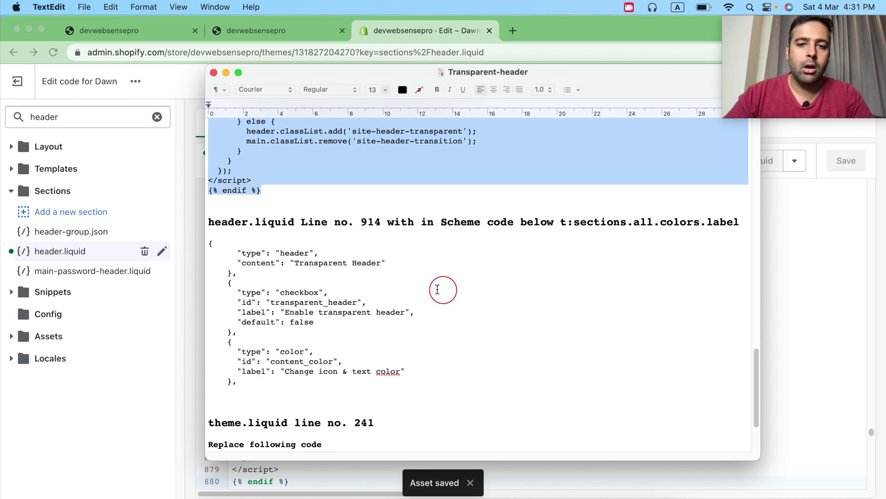
{"action": "left_click_drag", "start_coordinate": [267, 381], "coordinate": [210, 243]}
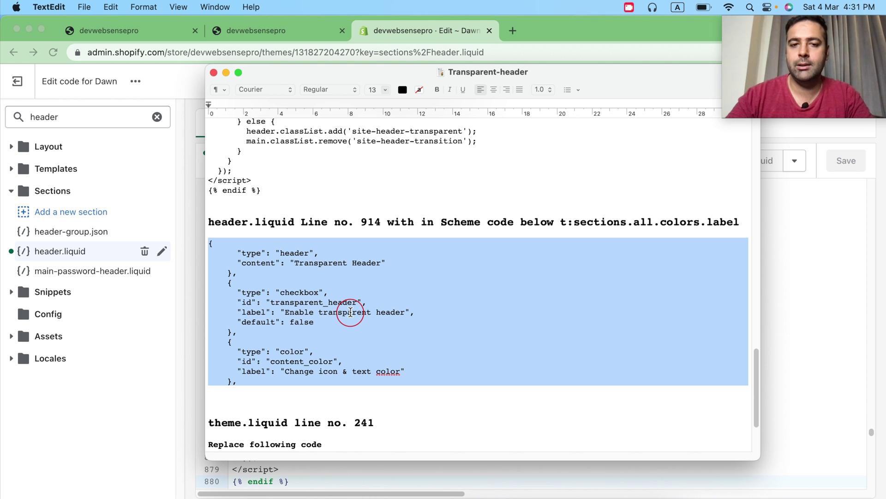
{"action": "double_click", "coordinate": [367, 222]}
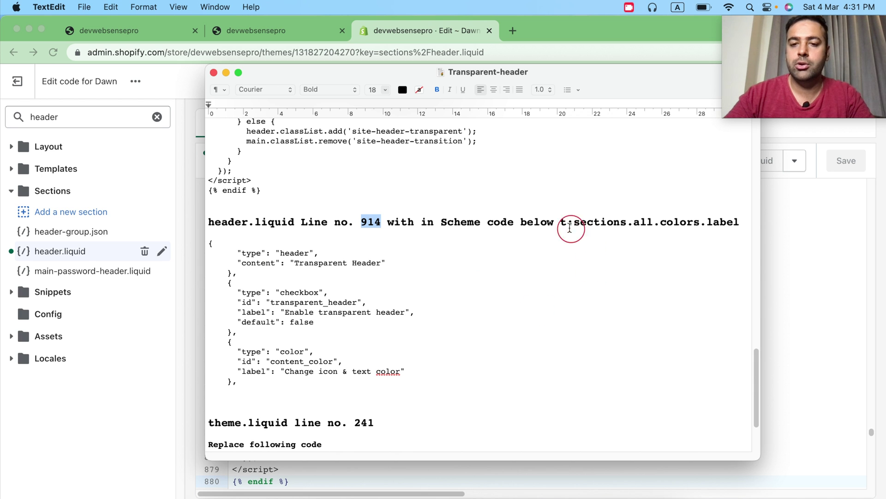
{"action": "left_click_drag", "start_coordinate": [561, 222], "coordinate": [736, 220]}
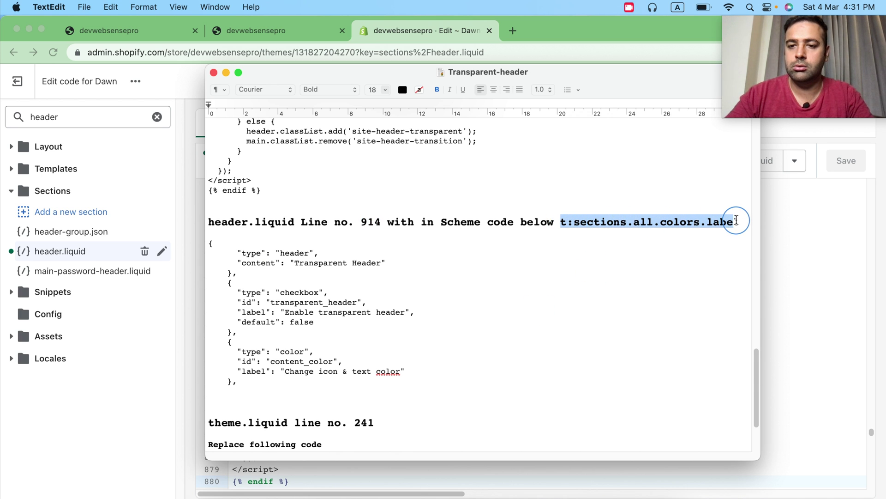
Step: Find t:sections.all.colors.label in header.liquid and add an empty line 914 after its setting
{"action": "left_click", "coordinate": [826, 321]}
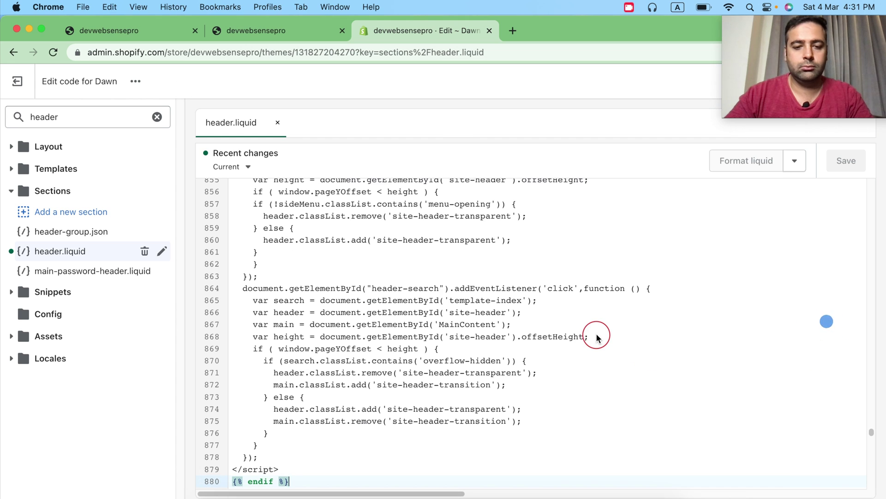
{"action": "key", "text": "super+f"}
{"action": "key", "text": "super+v"}
{"action": "key", "text": "Return"}
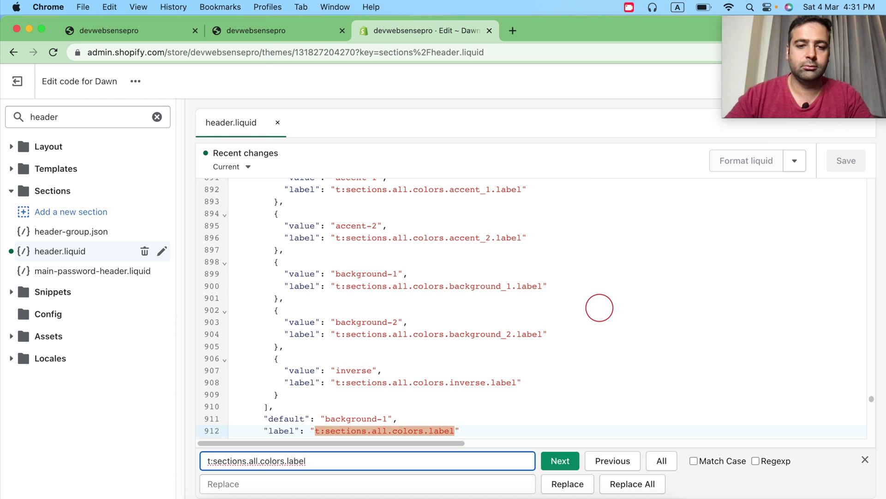
{"action": "scroll", "coordinate": [561, 263], "scroll_direction": "down", "scroll_amount": 1}
{"action": "scroll", "coordinate": [560, 261], "scroll_direction": "down", "scroll_amount": 5}
{"action": "scroll", "coordinate": [508, 272], "scroll_direction": "down", "scroll_amount": 4}
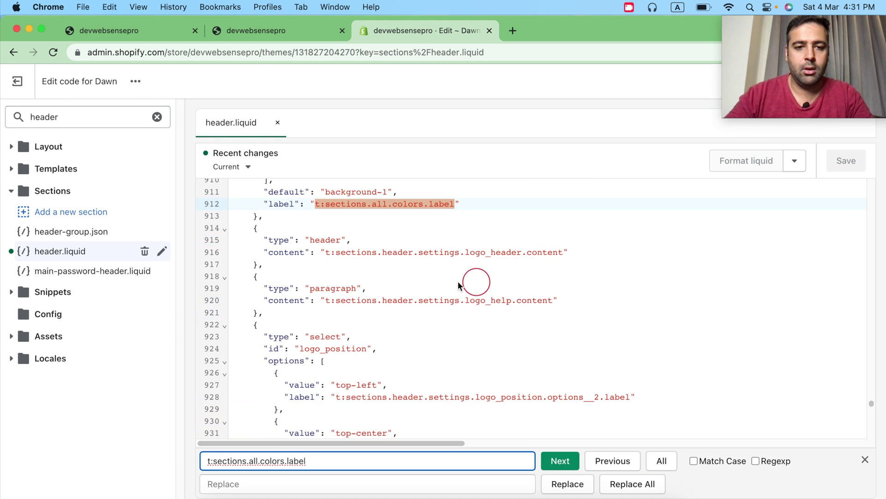
{"action": "scroll", "coordinate": [354, 264], "scroll_direction": "up", "scroll_amount": 2}
{"action": "scroll", "coordinate": [401, 283], "scroll_direction": "up", "scroll_amount": 1}
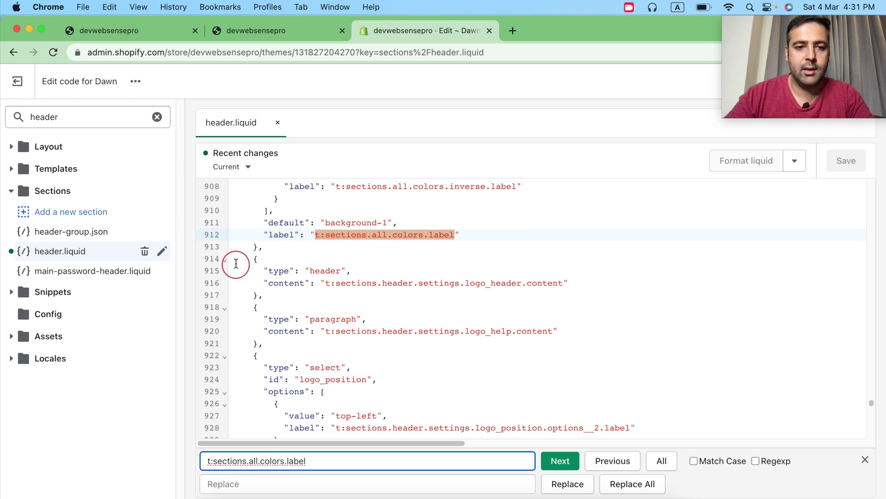
{"action": "left_click", "coordinate": [303, 252]}
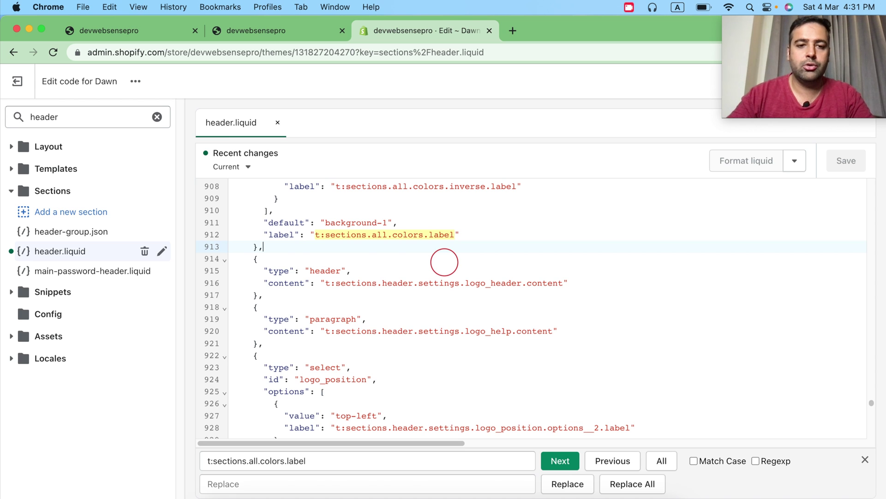
{"action": "key", "text": "Escape"}
{"action": "key", "text": "Return"}
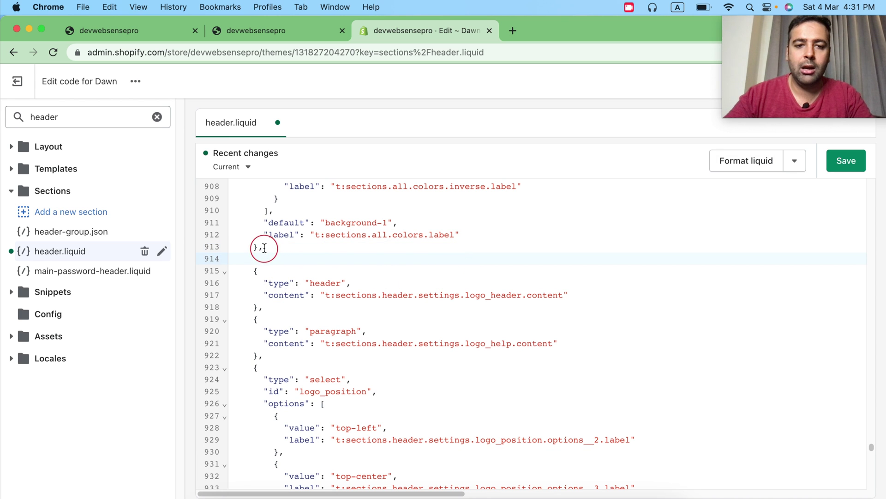
Step: Paste the Transparent Header checkbox and icon/text color settings at line 914 and save
{"action": "key", "text": "super+Tab"}
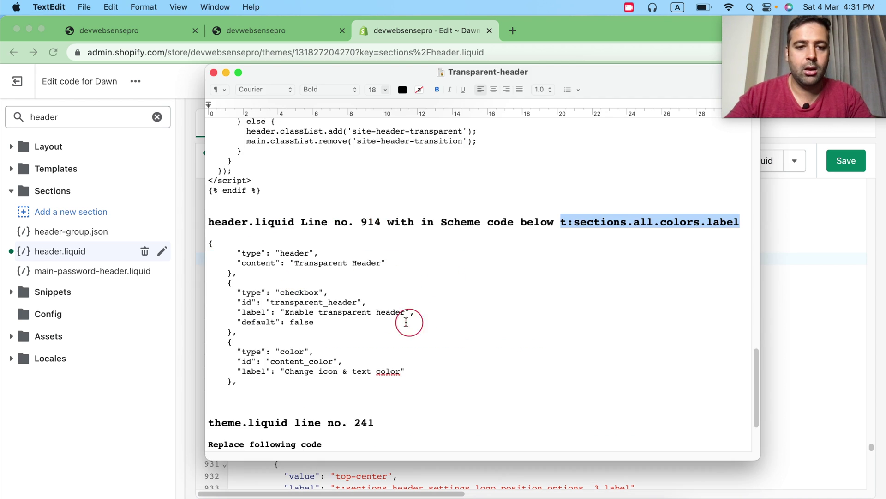
{"action": "left_click_drag", "start_coordinate": [247, 381], "coordinate": [209, 242]}
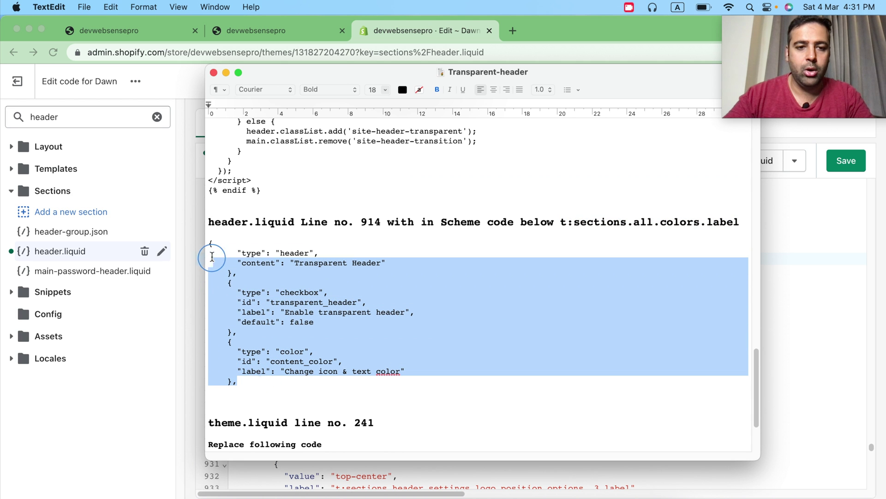
{"action": "right_click", "coordinate": [298, 293]}
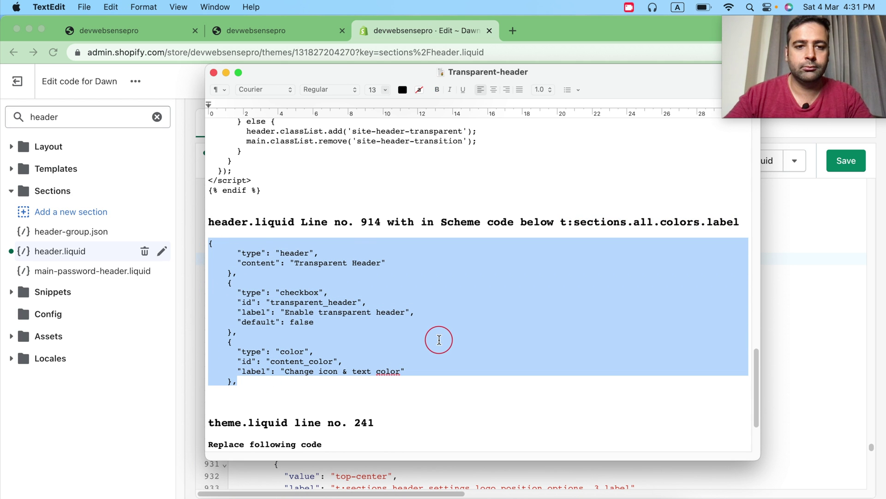
{"action": "key", "text": "super+Tab"}
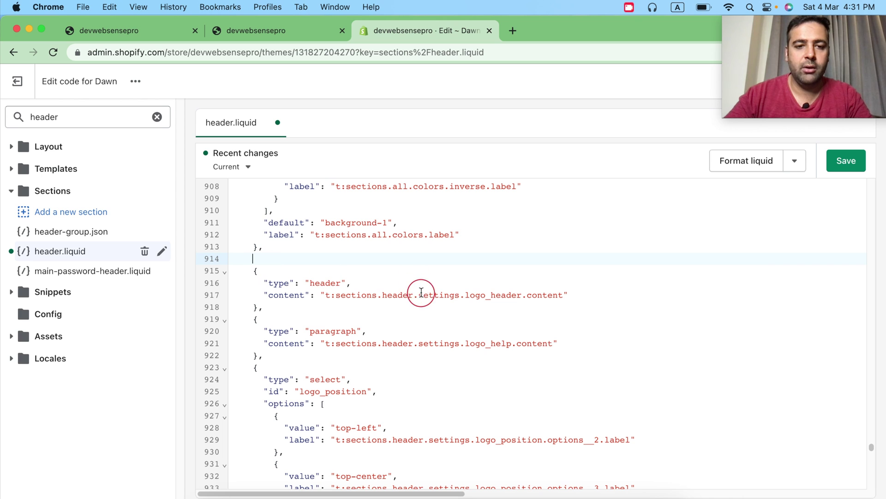
{"action": "key", "text": "super+v"}
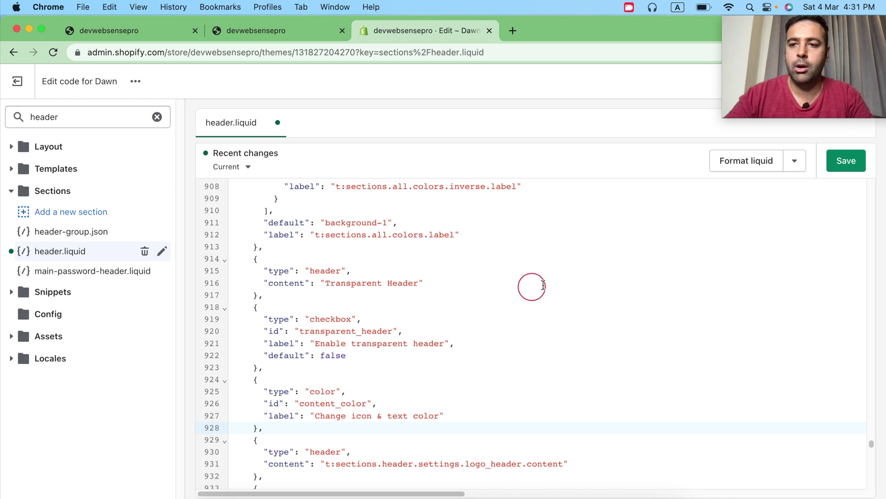
{"action": "left_click", "coordinate": [845, 163]}
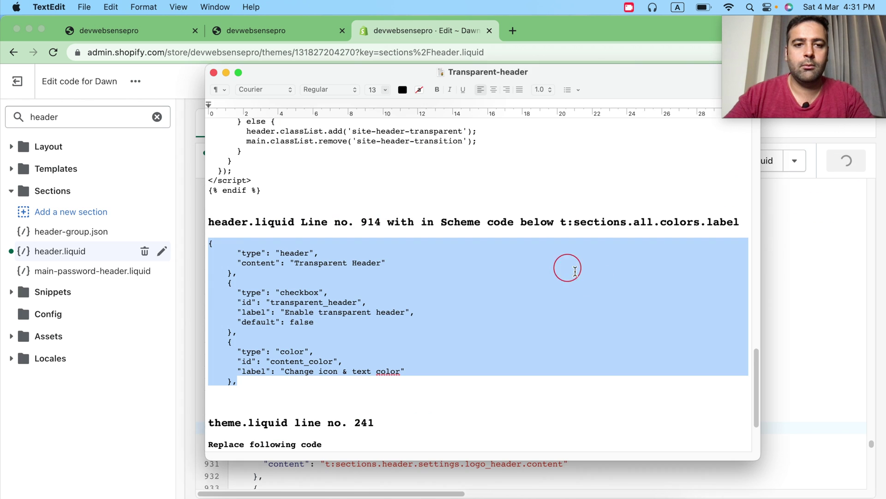
{"action": "key", "text": "super+Tab"}
Step: Review the notes' original and replacement body tags for theme.liquid line 241, then return to the code editor
{"action": "scroll", "coordinate": [540, 261], "scroll_direction": "down", "scroll_amount": 1}
{"action": "scroll", "coordinate": [531, 245], "scroll_direction": "down", "scroll_amount": 3}
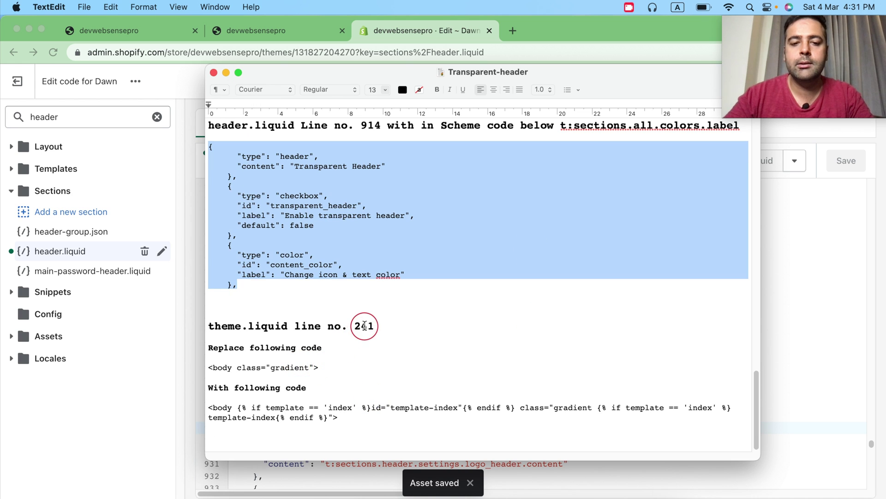
{"action": "triple_click", "coordinate": [311, 367]}
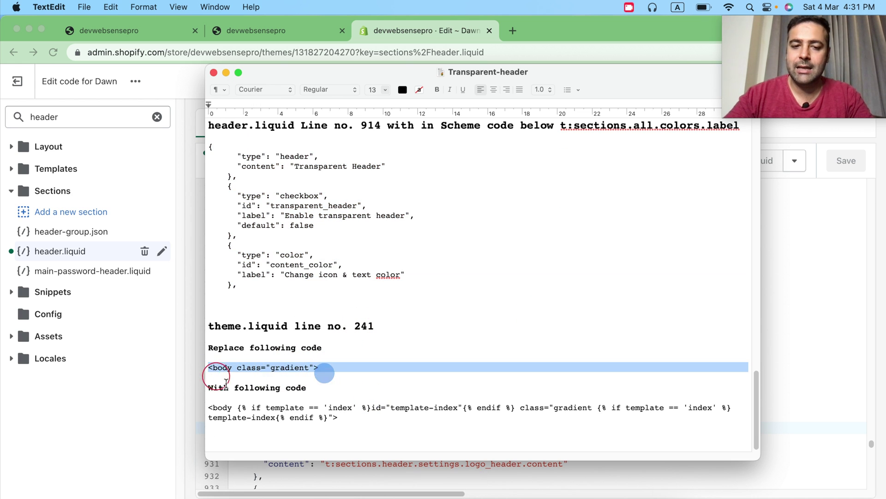
{"action": "left_click_drag", "start_coordinate": [349, 423], "coordinate": [205, 410]}
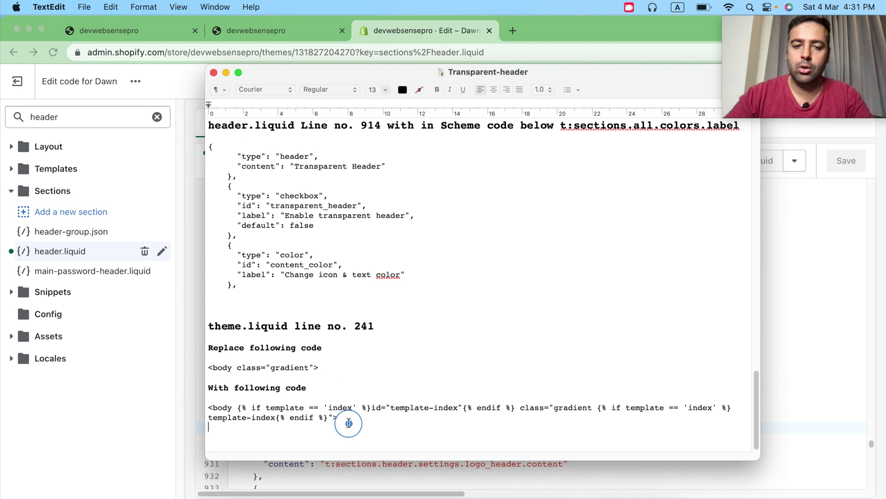
{"action": "double_click", "coordinate": [359, 325]}
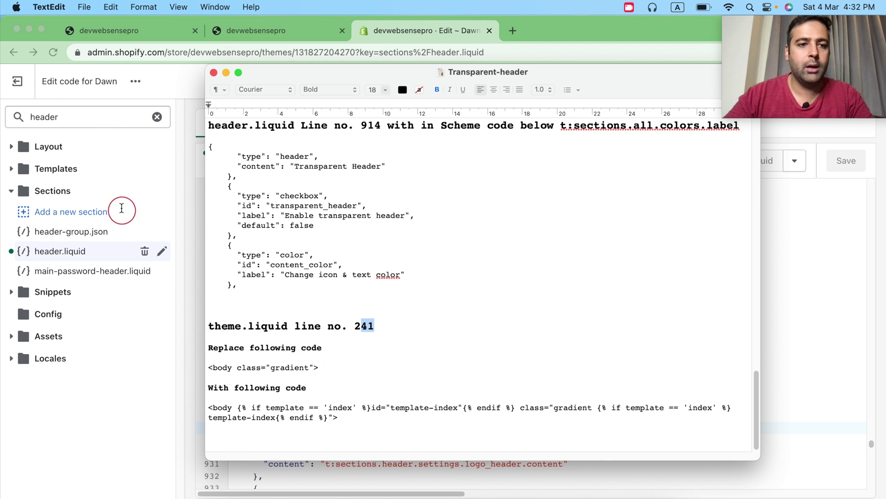
{"action": "left_click", "coordinate": [32, 116]}
{"action": "left_click_drag", "start_coordinate": [67, 120], "coordinate": [21, 118]}
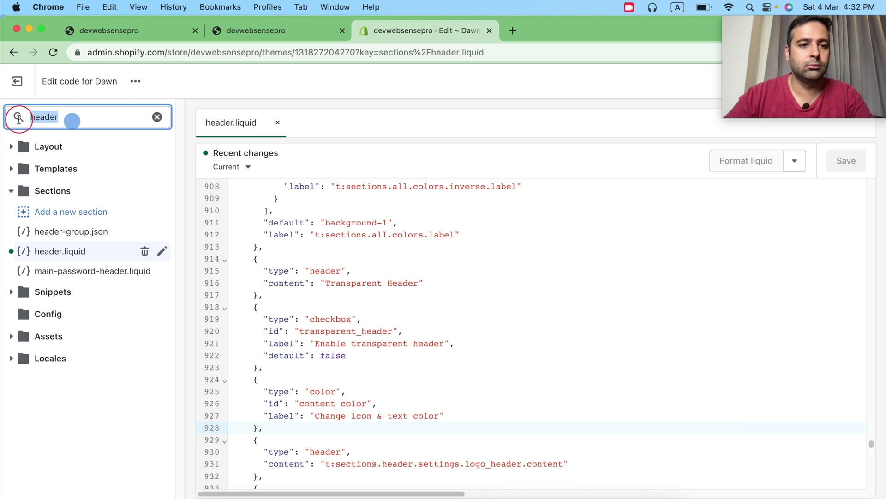
Step: Open theme.liquid and find the <body class="gradient"> tag on line 241
{"action": "type", "text": "theme"}
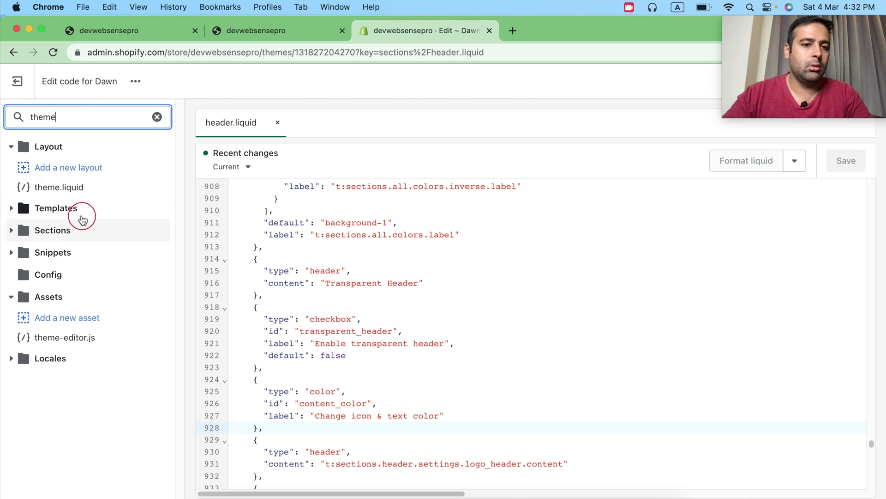
{"action": "left_click", "coordinate": [54, 189]}
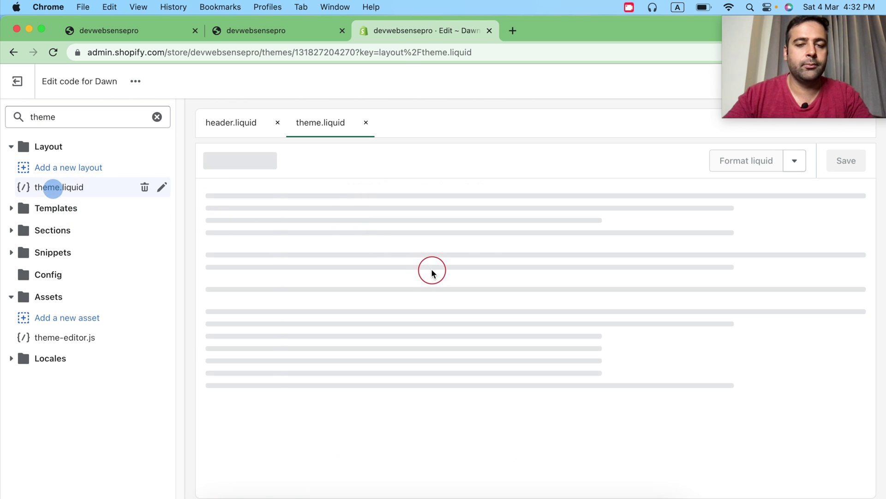
{"action": "key", "text": "super+Tab"}
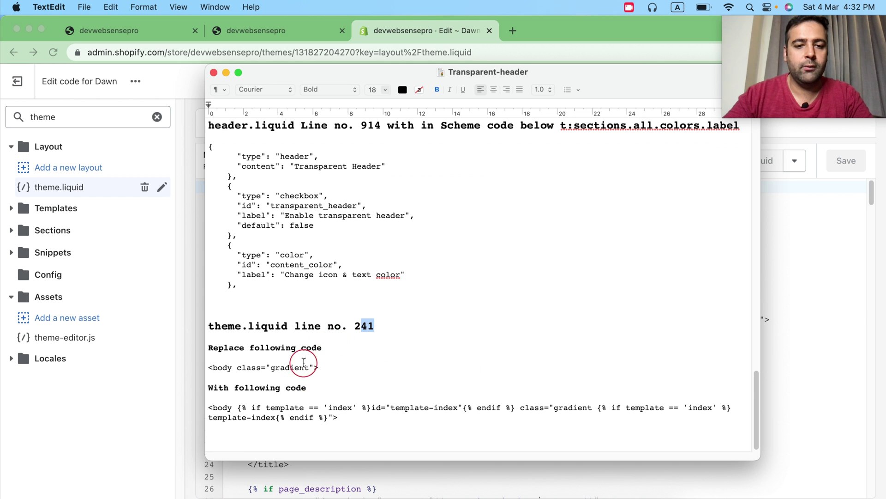
{"action": "left_click_drag", "start_coordinate": [320, 367], "coordinate": [208, 367]}
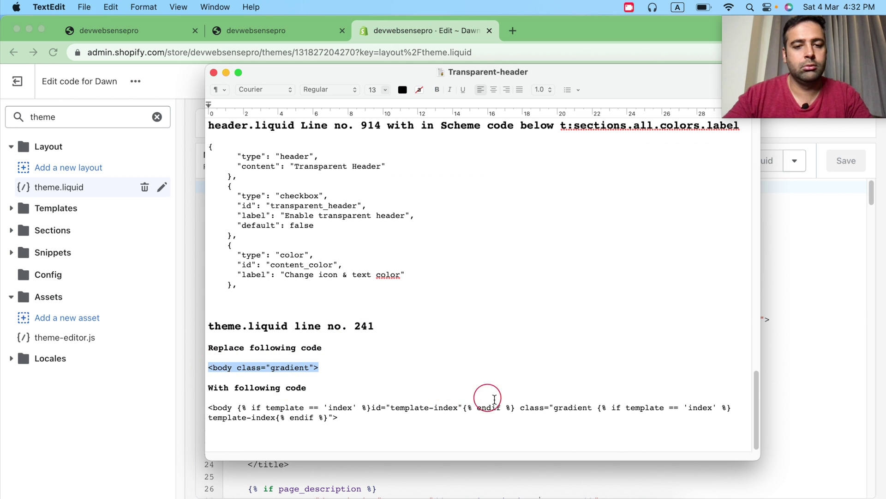
{"action": "key", "text": "super+c"}
{"action": "key", "text": "super+Tab"}
{"action": "left_click", "coordinate": [467, 294]}
{"action": "key", "text": "super+f"}
{"action": "key", "text": "super+v"}
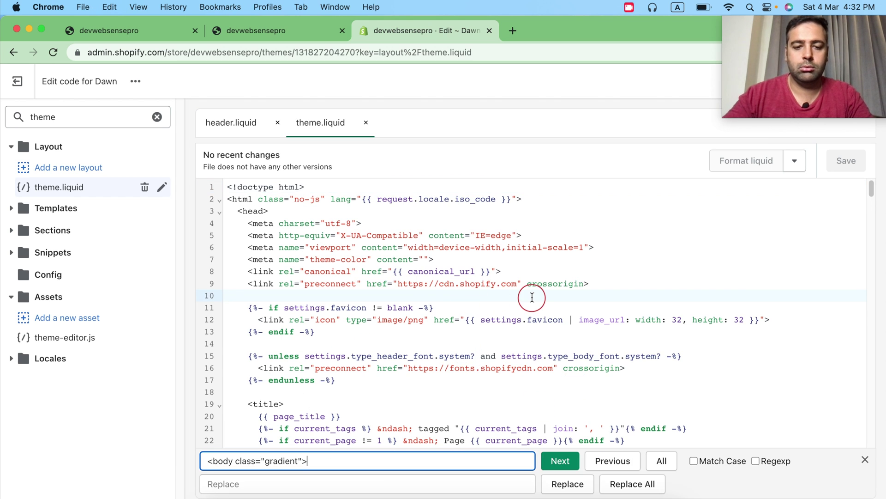
{"action": "key", "text": "Return"}
Step: Replace that body tag with the template-index conditional version, save, and exit the editor
{"action": "scroll", "coordinate": [531, 296], "scroll_direction": "down", "scroll_amount": 3}
{"action": "scroll", "coordinate": [530, 296], "scroll_direction": "down", "scroll_amount": 1}
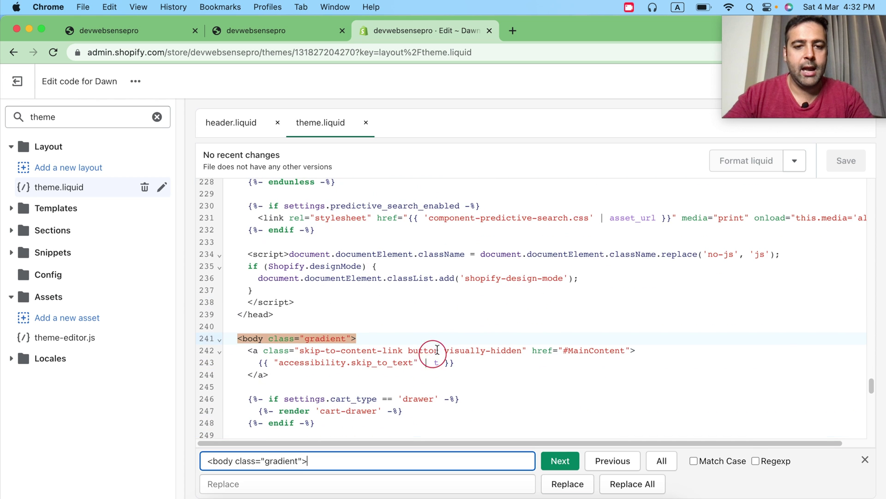
{"action": "key", "text": "super+Tab"}
{"action": "left_click_drag", "start_coordinate": [354, 418], "coordinate": [207, 403]}
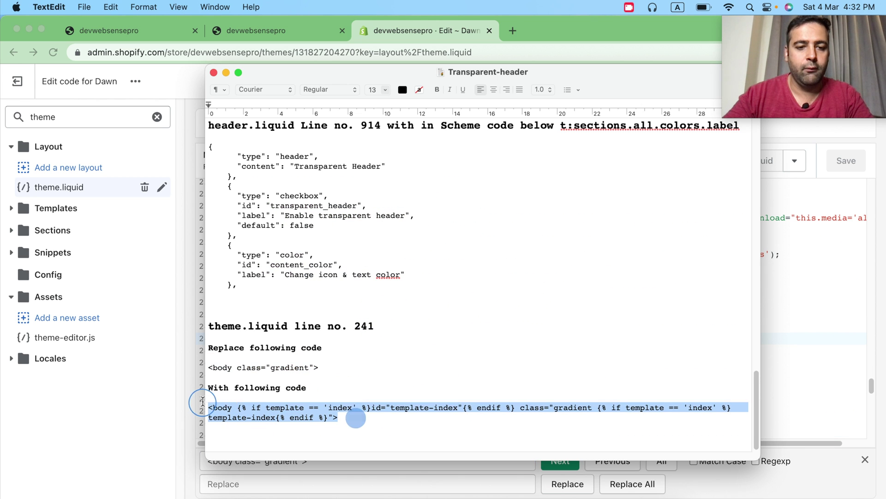
{"action": "key", "text": "super+Tab"}
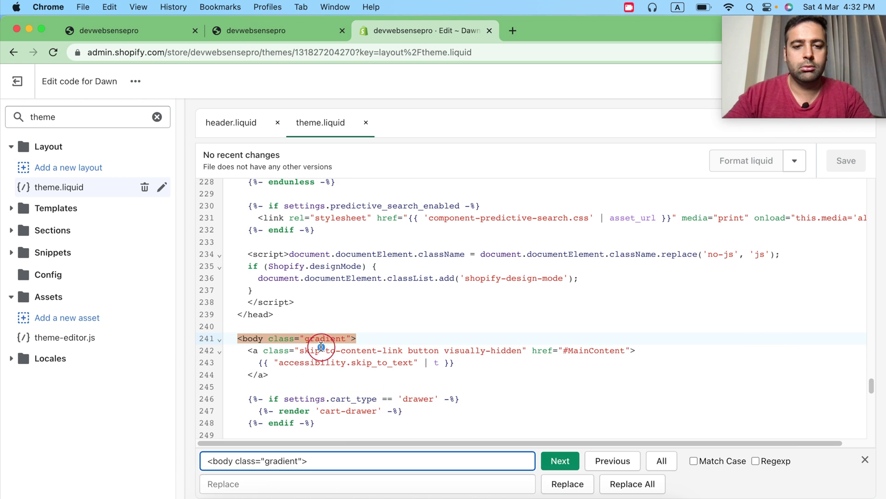
{"action": "left_click", "coordinate": [325, 338]}
{"action": "left_click_drag", "start_coordinate": [303, 340], "coordinate": [239, 340]}
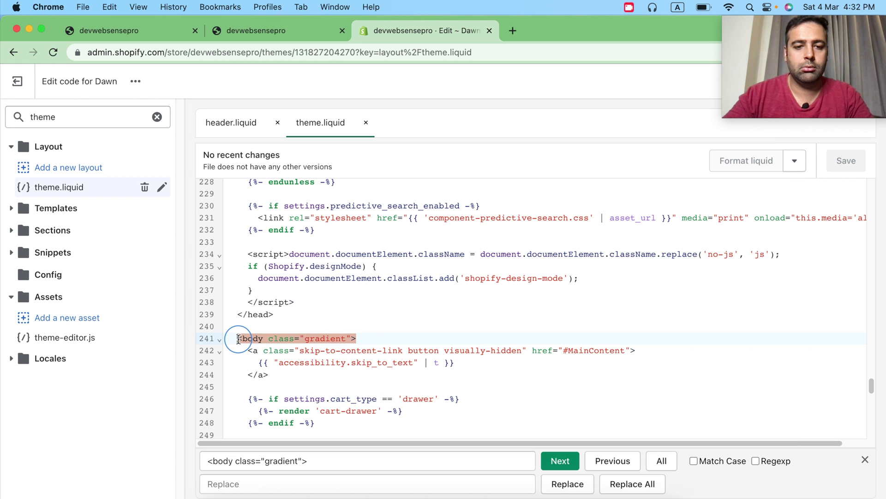
{"action": "key", "text": "Escape"}
{"action": "key", "text": "super+v"}
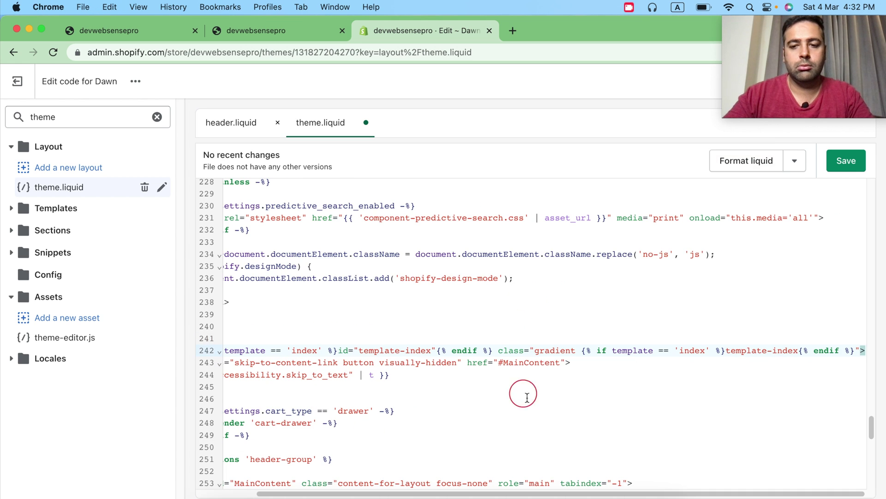
{"action": "left_click", "coordinate": [839, 162]}
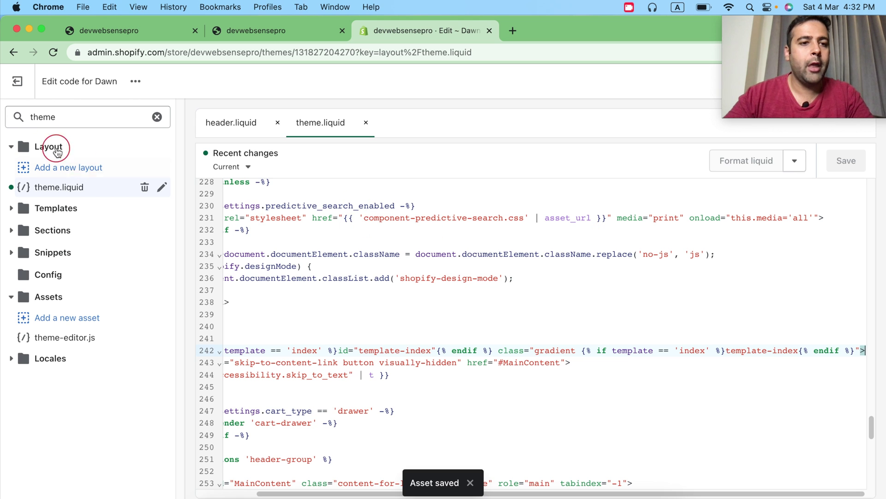
{"action": "left_click", "coordinate": [26, 85]}
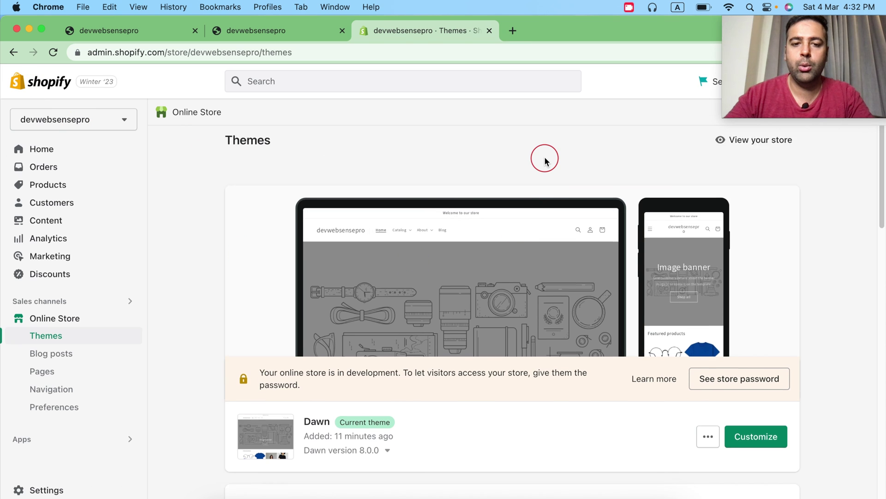
Step: Enable the transparent header option in Dawn's Header section and save the theme
{"action": "scroll", "coordinate": [545, 159], "scroll_direction": "down", "scroll_amount": 5}
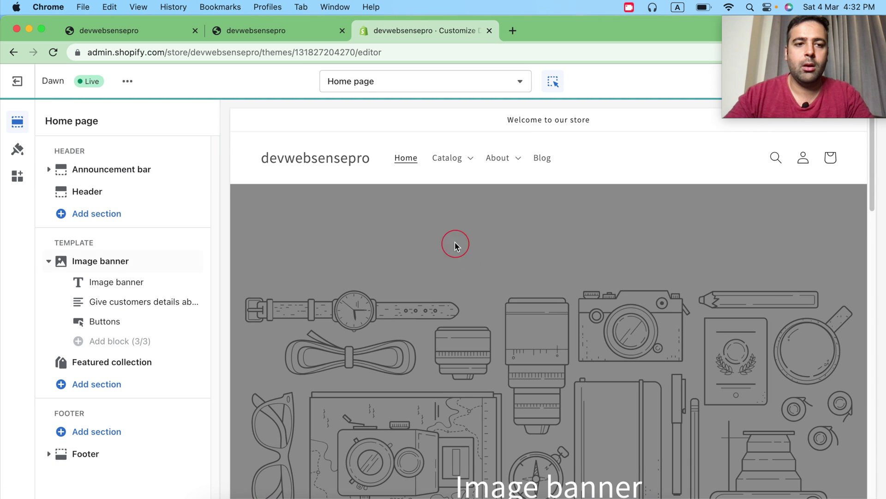
{"action": "left_click", "coordinate": [96, 196]}
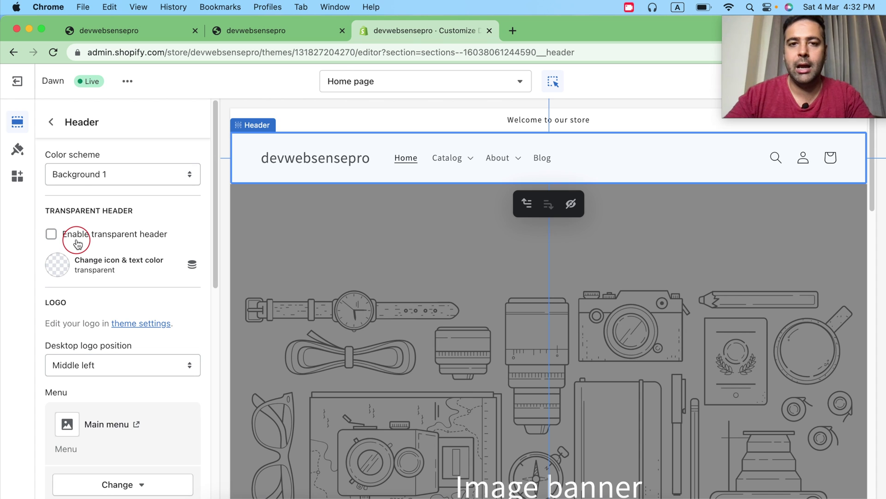
{"action": "left_click", "coordinate": [52, 237]}
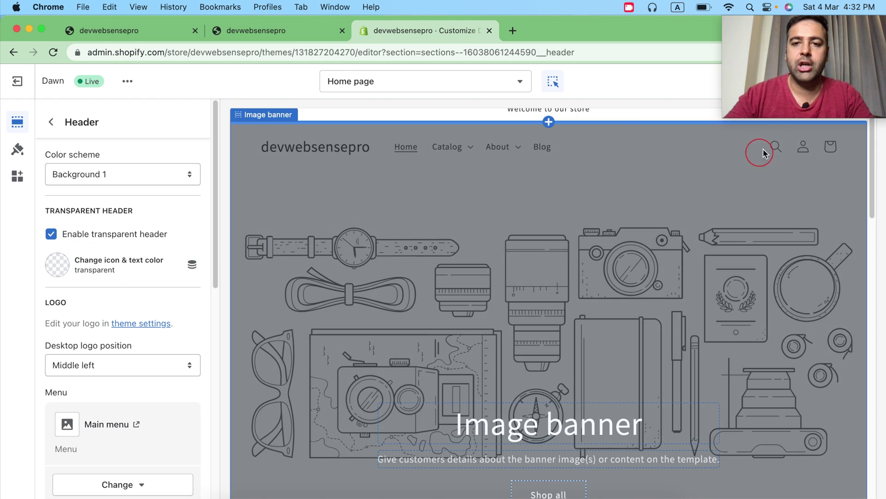
{"action": "left_click_drag", "start_coordinate": [781, 89], "coordinate": [564, 254]}
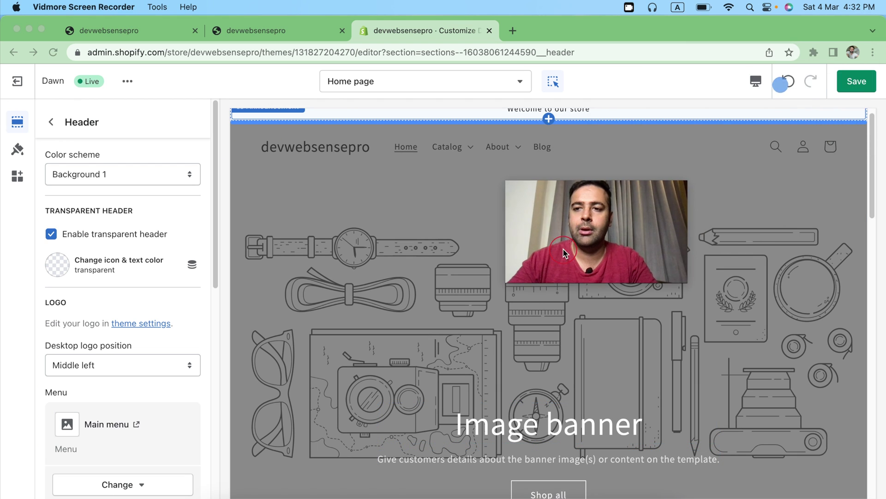
{"action": "left_click", "coordinate": [846, 92]}
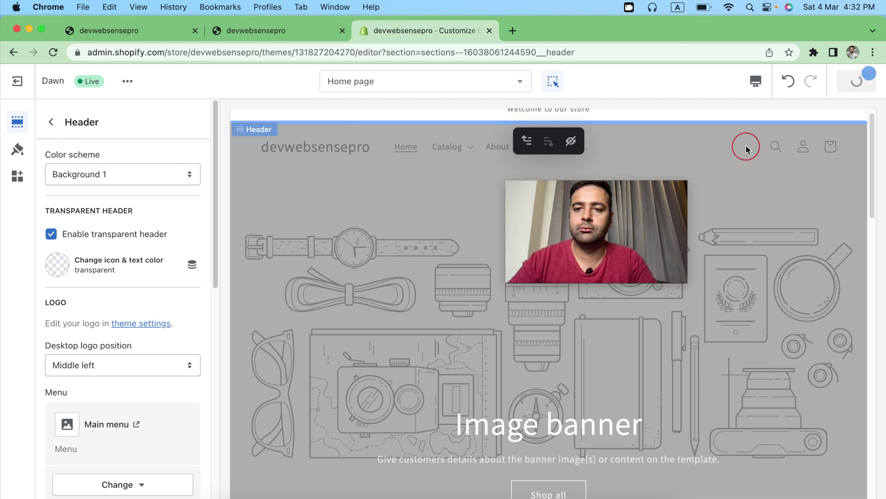
{"action": "left_click_drag", "start_coordinate": [601, 268], "coordinate": [803, 129]}
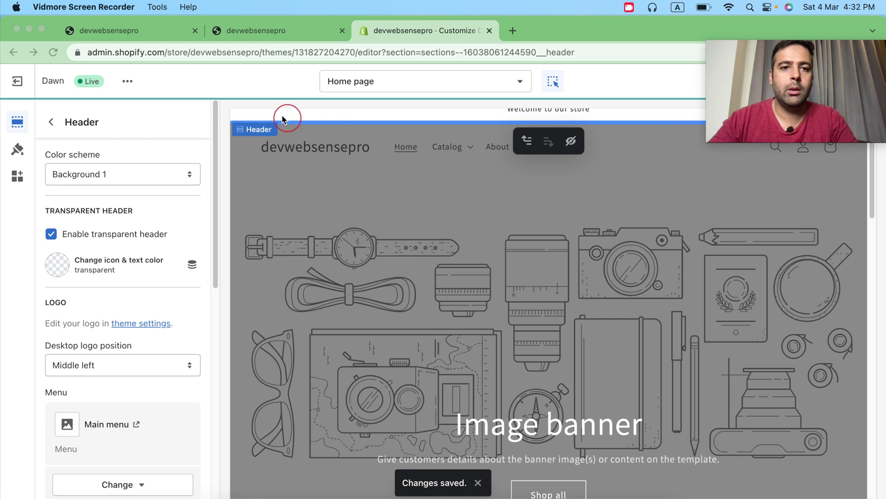
{"action": "left_click", "coordinate": [258, 30]}
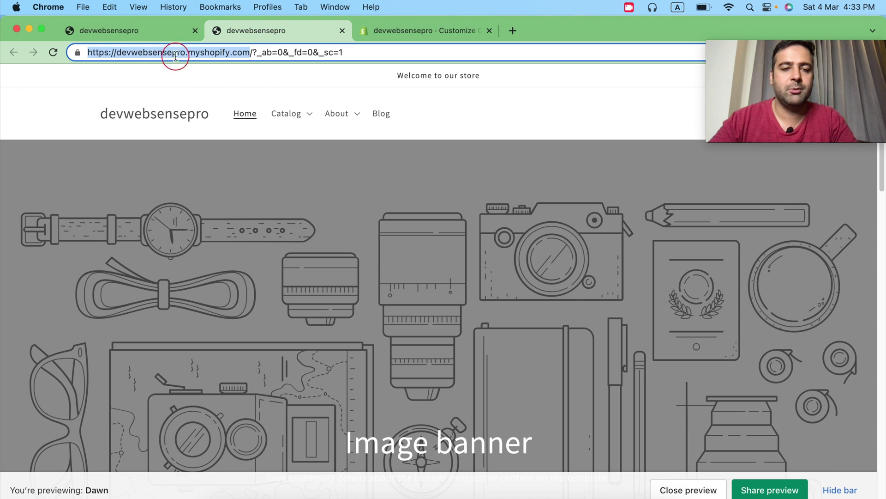
Step: Reload the storefront and scroll the home page to check the transparent, sticky header
{"action": "left_click", "coordinate": [53, 53]}
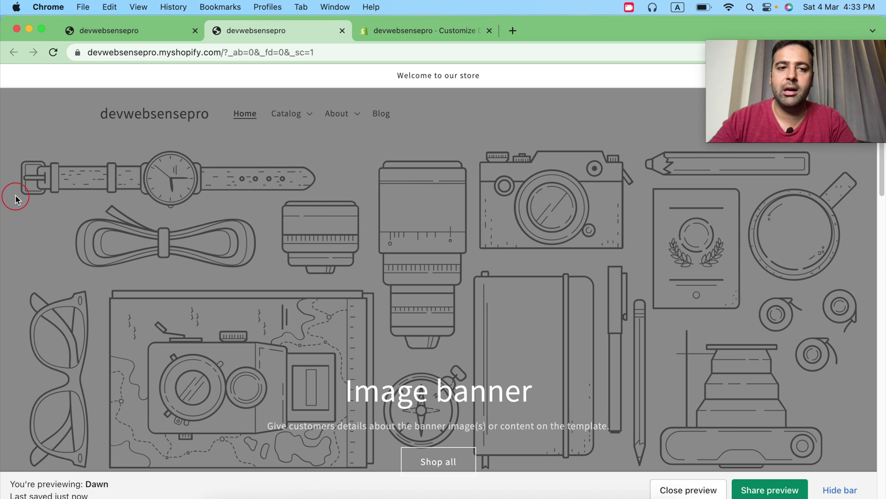
{"action": "scroll", "coordinate": [15, 198], "scroll_direction": "down", "scroll_amount": 2}
{"action": "scroll", "coordinate": [15, 199], "scroll_direction": "down", "scroll_amount": 5}
{"action": "scroll", "coordinate": [15, 198], "scroll_direction": "down", "scroll_amount": 5}
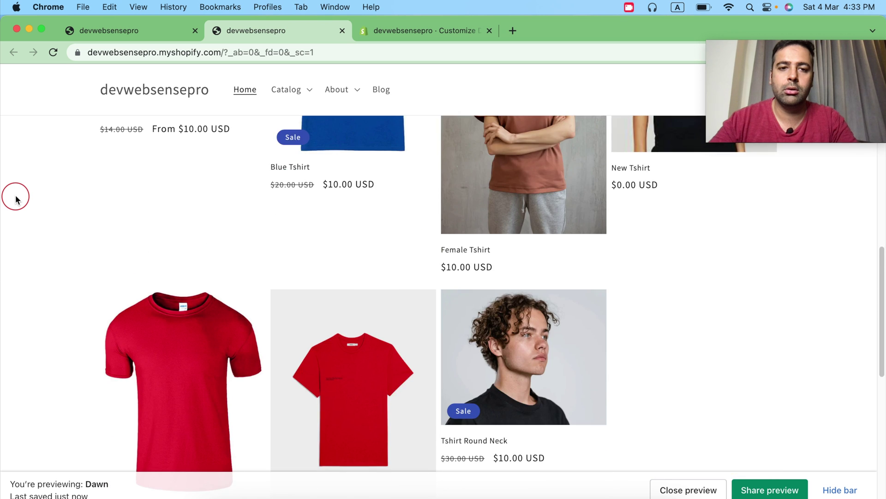
{"action": "scroll", "coordinate": [16, 199], "scroll_direction": "up", "scroll_amount": 4}
{"action": "scroll", "coordinate": [15, 198], "scroll_direction": "up", "scroll_amount": 4}
{"action": "scroll", "coordinate": [16, 198], "scroll_direction": "up", "scroll_amount": 4}
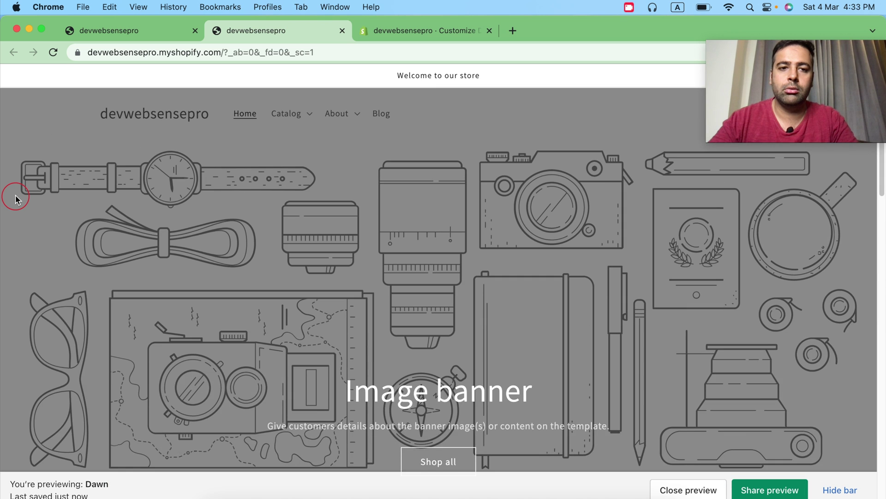
{"action": "scroll", "coordinate": [15, 198], "scroll_direction": "down", "scroll_amount": 4}
{"action": "scroll", "coordinate": [16, 198], "scroll_direction": "down", "scroll_amount": 5}
{"action": "scroll", "coordinate": [16, 198], "scroll_direction": "down", "scroll_amount": 3}
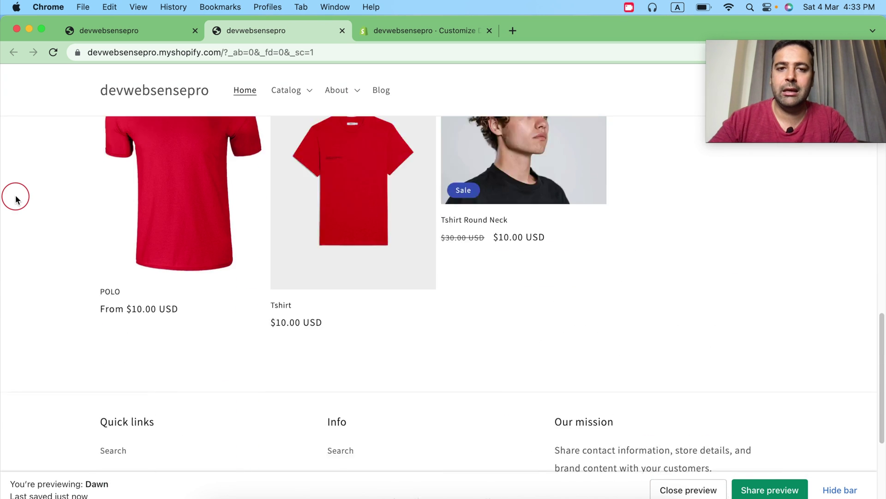
{"action": "scroll", "coordinate": [15, 199], "scroll_direction": "up", "scroll_amount": 1}
{"action": "scroll", "coordinate": [15, 198], "scroll_direction": "down", "scroll_amount": 5}
{"action": "scroll", "coordinate": [16, 198], "scroll_direction": "up", "scroll_amount": 6}
{"action": "scroll", "coordinate": [16, 199], "scroll_direction": "up", "scroll_amount": 3}
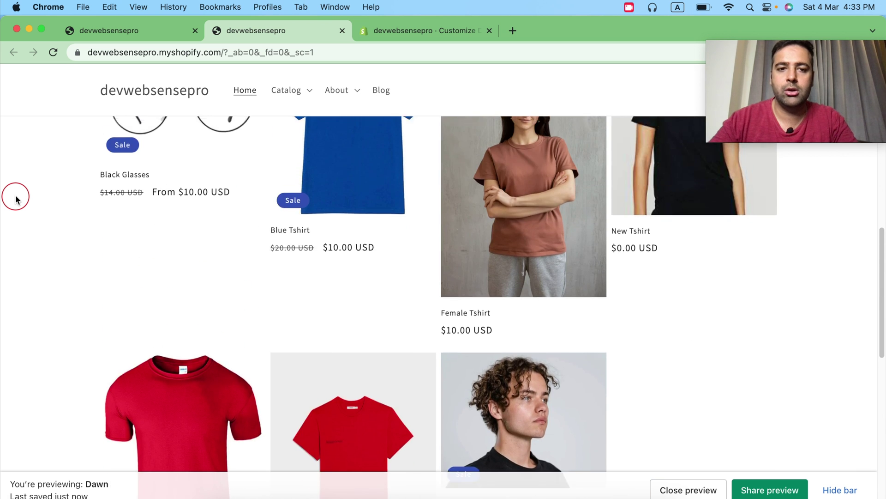
{"action": "scroll", "coordinate": [15, 199], "scroll_direction": "up", "scroll_amount": 5}
{"action": "scroll", "coordinate": [15, 198], "scroll_direction": "up", "scroll_amount": 5}
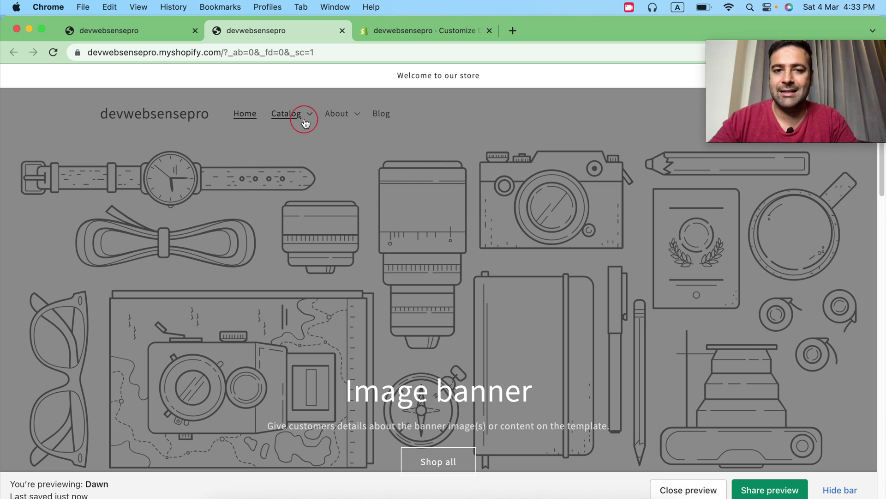
{"action": "left_click_drag", "start_coordinate": [752, 111], "coordinate": [731, 251]}
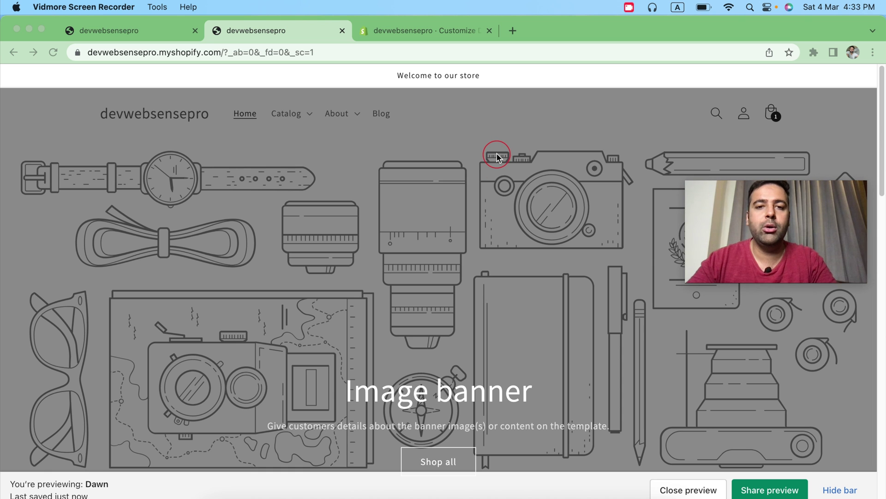
Step: Set the transparent header's icon and text colour to lime #D6FC16 and save
{"action": "left_click", "coordinate": [433, 33]}
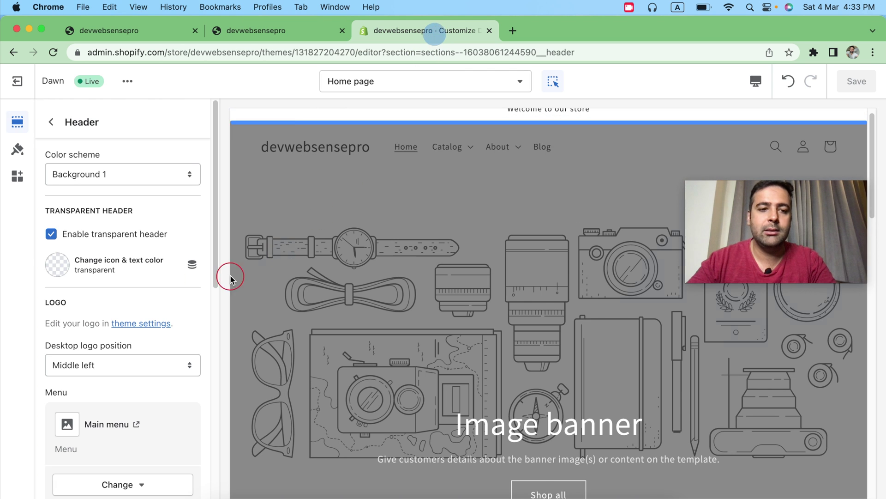
{"action": "mouse_move", "coordinate": [547, 159]}
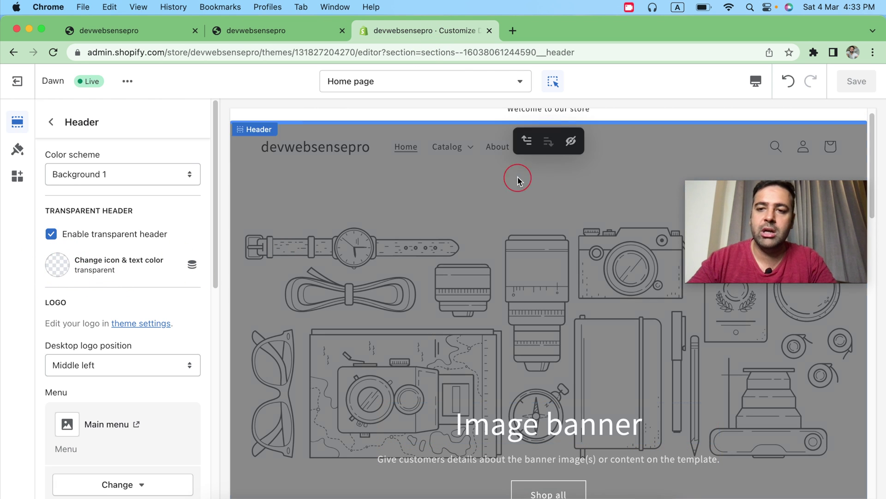
{"action": "left_click", "coordinate": [63, 270]}
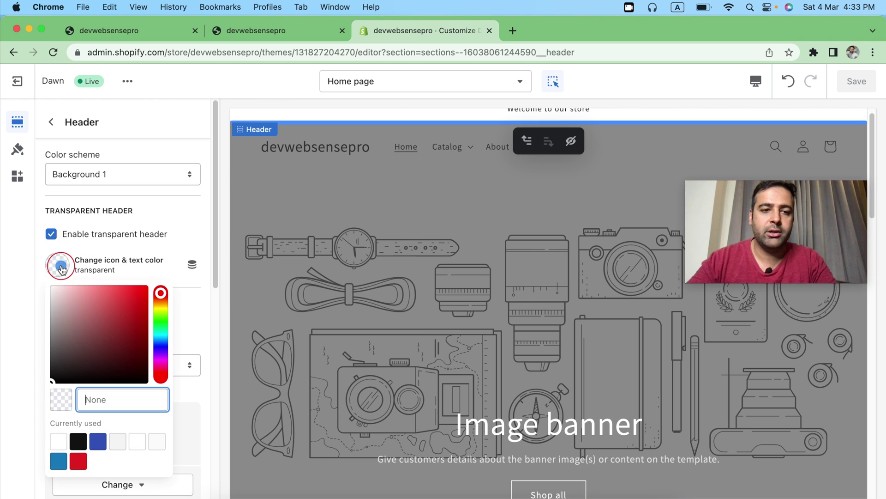
{"action": "left_click", "coordinate": [88, 342]}
{"action": "left_click", "coordinate": [101, 321]}
{"action": "left_click_drag", "start_coordinate": [101, 321], "coordinate": [95, 340]}
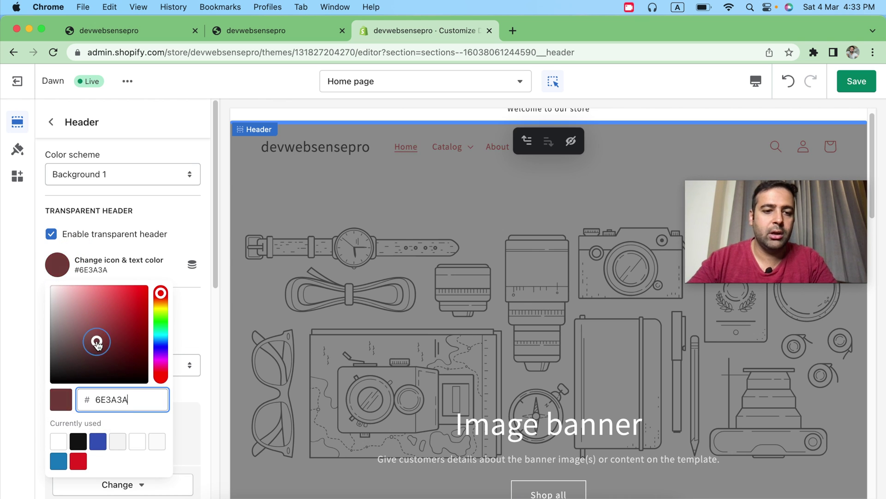
{"action": "mouse_move", "coordinate": [161, 293]}
{"action": "left_mouse_down"}
{"action": "mouse_move", "coordinate": [161, 317]}
{"action": "mouse_move", "coordinate": [126, 295]}
{"action": "mouse_move", "coordinate": [140, 288]}
{"action": "left_mouse_up"}
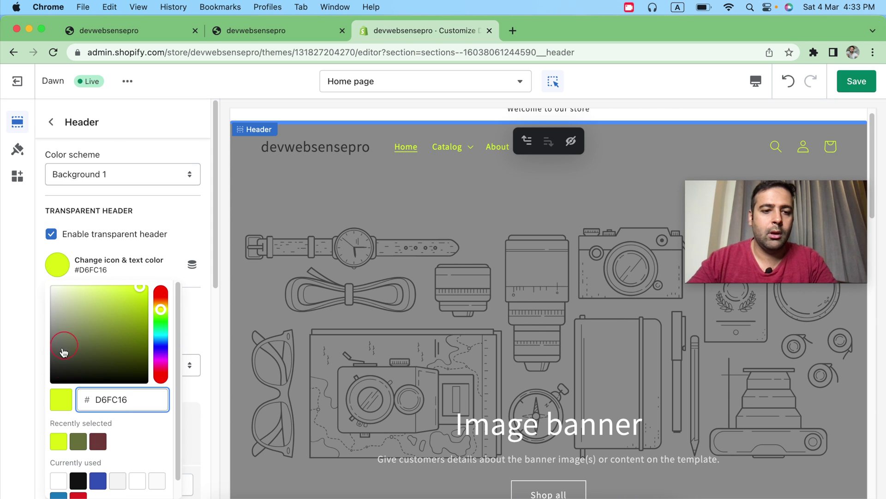
{"action": "left_click", "coordinate": [197, 231]}
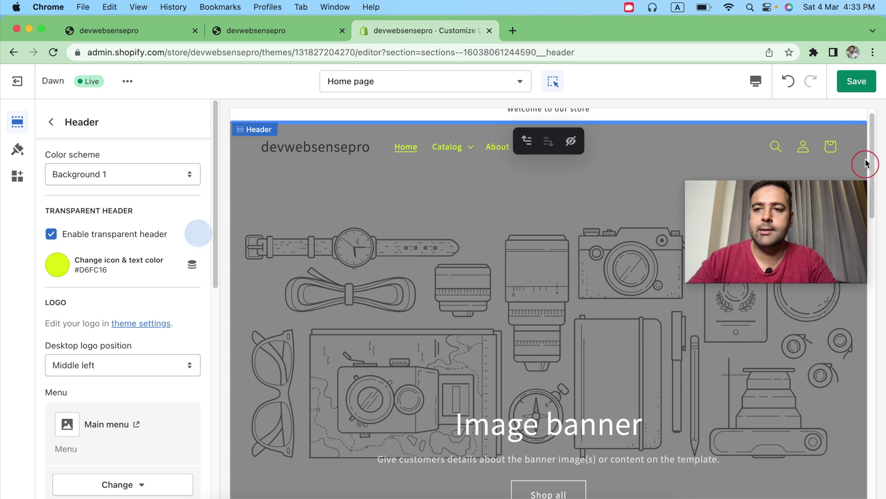
{"action": "left_click", "coordinate": [856, 87]}
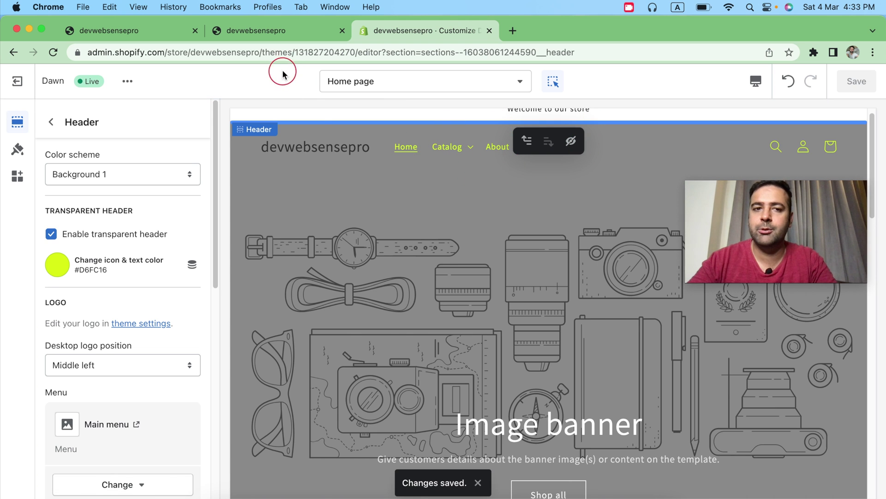
{"action": "left_click", "coordinate": [276, 32]}
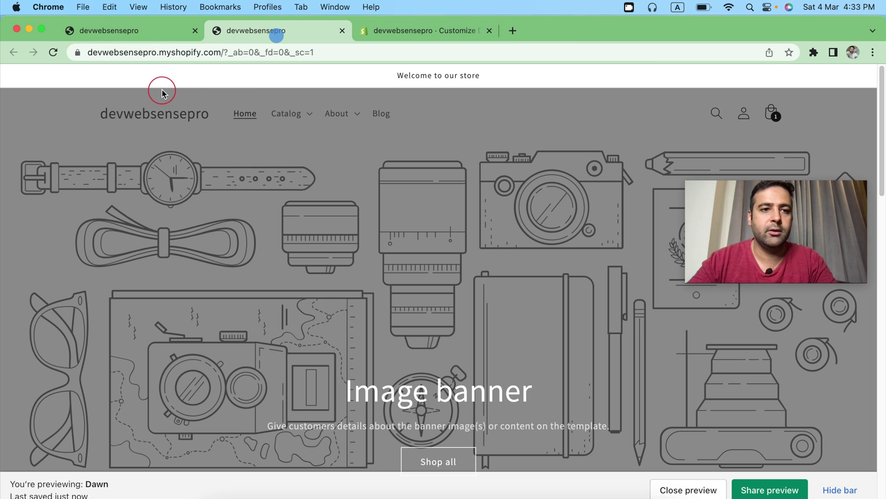
Step: Reload the storefront and scroll to check the lime header turns solid white when scrolled
{"action": "left_click", "coordinate": [52, 54]}
{"action": "scroll", "coordinate": [5, 174], "scroll_direction": "down", "scroll_amount": 8}
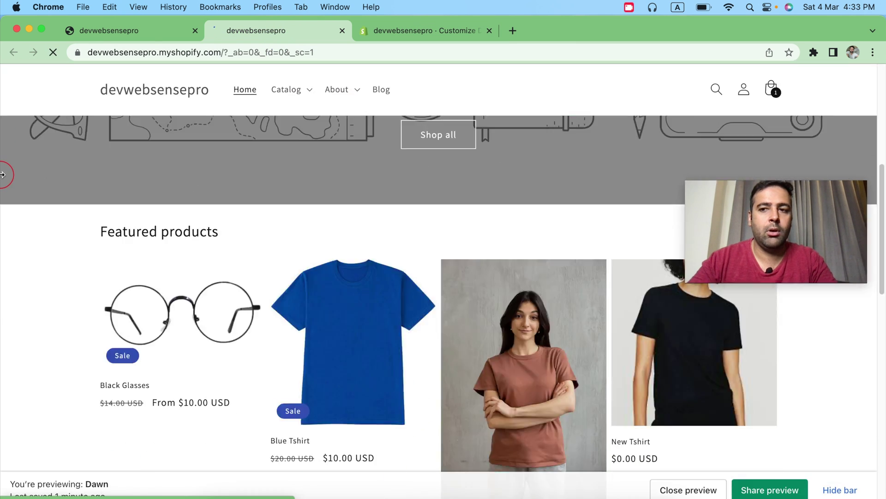
{"action": "scroll", "coordinate": [3, 174], "scroll_direction": "down", "scroll_amount": 5}
{"action": "scroll", "coordinate": [2, 175], "scroll_direction": "up", "scroll_amount": 5}
{"action": "scroll", "coordinate": [2, 175], "scroll_direction": "up", "scroll_amount": 8}
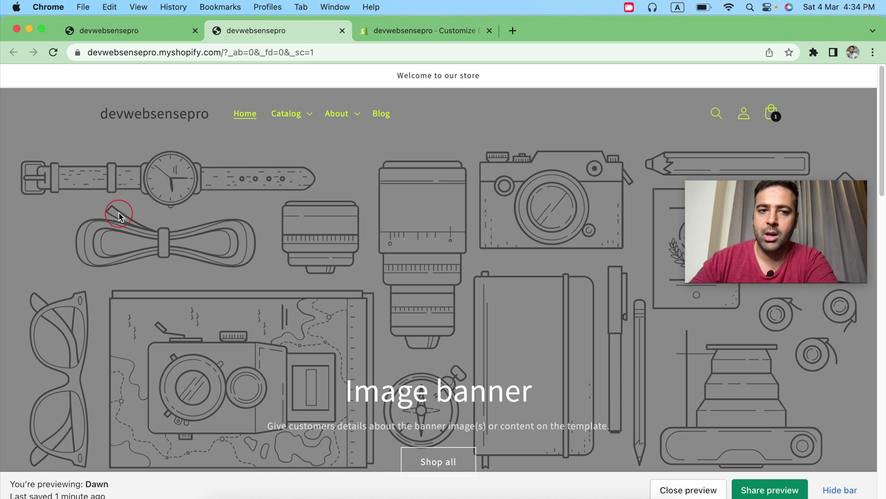
{"action": "scroll", "coordinate": [2, 160], "scroll_direction": "down", "scroll_amount": 3}
{"action": "scroll", "coordinate": [2, 160], "scroll_direction": "down", "scroll_amount": 4}
{"action": "scroll", "coordinate": [2, 161], "scroll_direction": "down", "scroll_amount": 4}
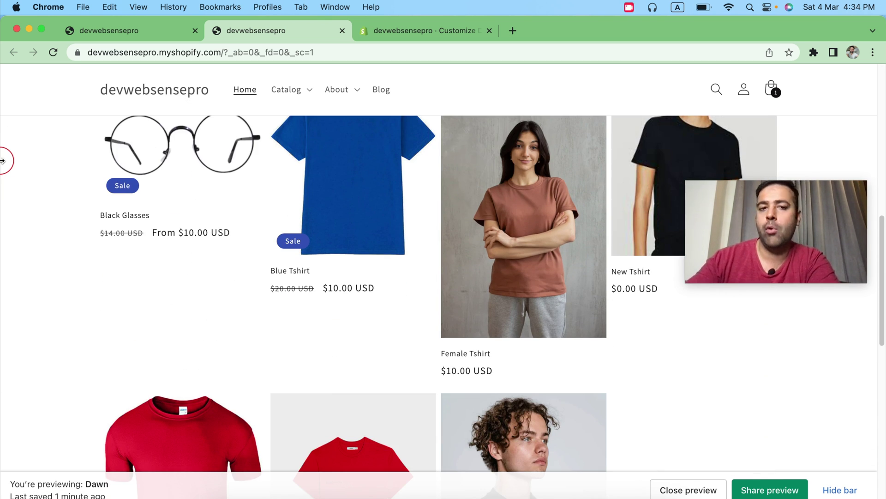
{"action": "scroll", "coordinate": [20, 251], "scroll_direction": "up", "scroll_amount": 6}
{"action": "scroll", "coordinate": [20, 251], "scroll_direction": "up", "scroll_amount": 4}
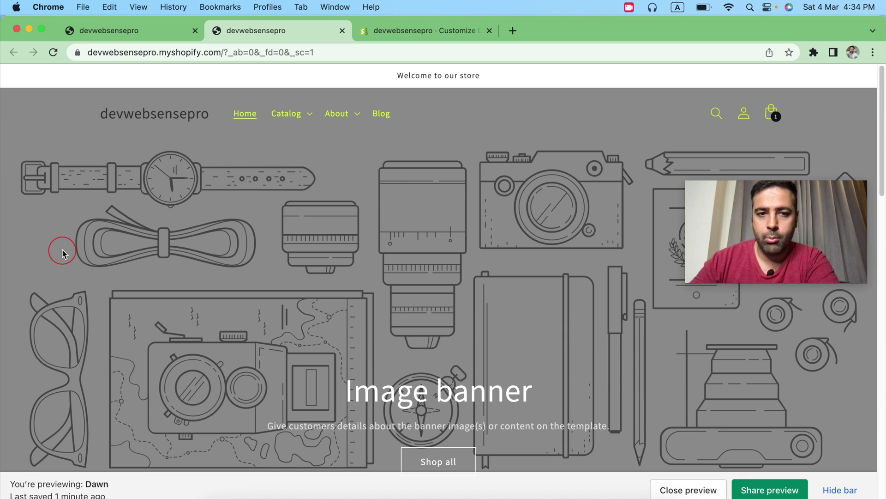
Step: Visit Catalog > Best Selling Products, return home via the logo, and recheck the header on scroll
{"action": "left_click", "coordinate": [312, 118]}
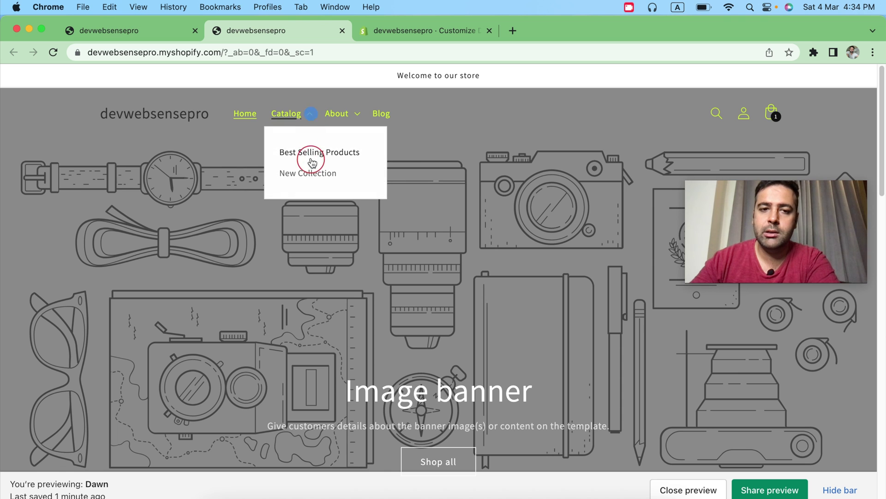
{"action": "left_click", "coordinate": [308, 159]}
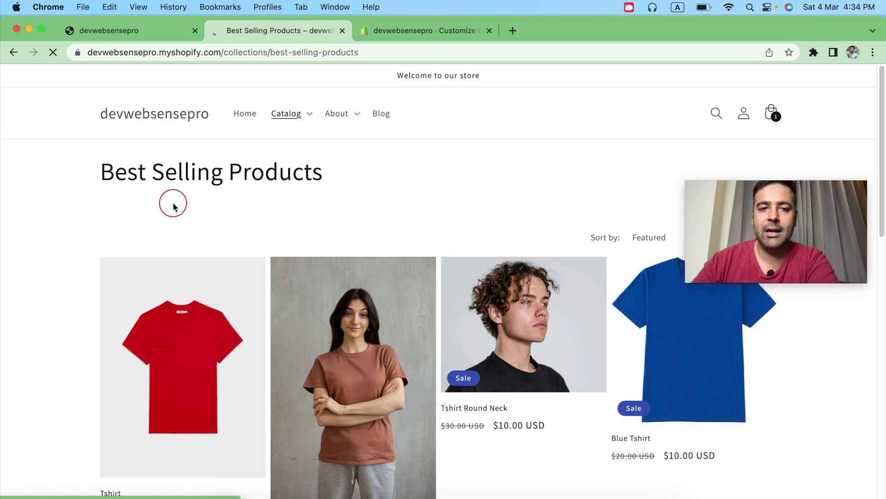
{"action": "left_click", "coordinate": [172, 118]}
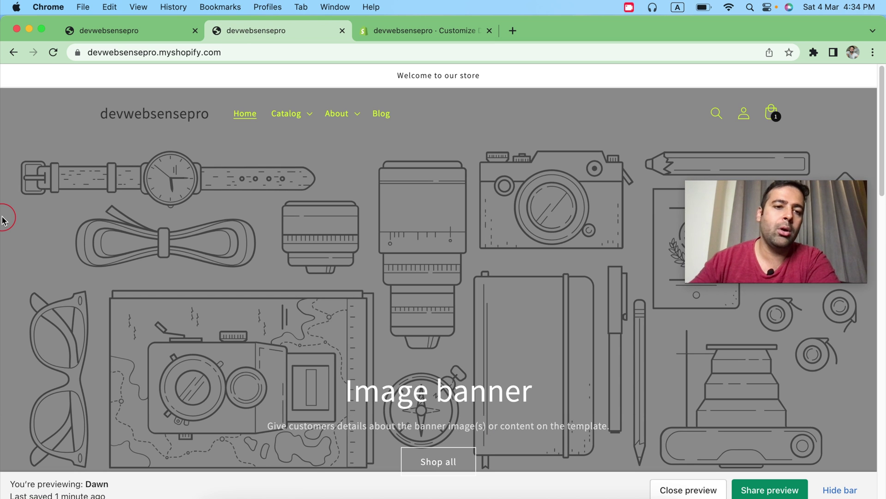
{"action": "scroll", "coordinate": [3, 220], "scroll_direction": "down", "scroll_amount": 10}
{"action": "scroll", "coordinate": [2, 230], "scroll_direction": "down", "scroll_amount": 5}
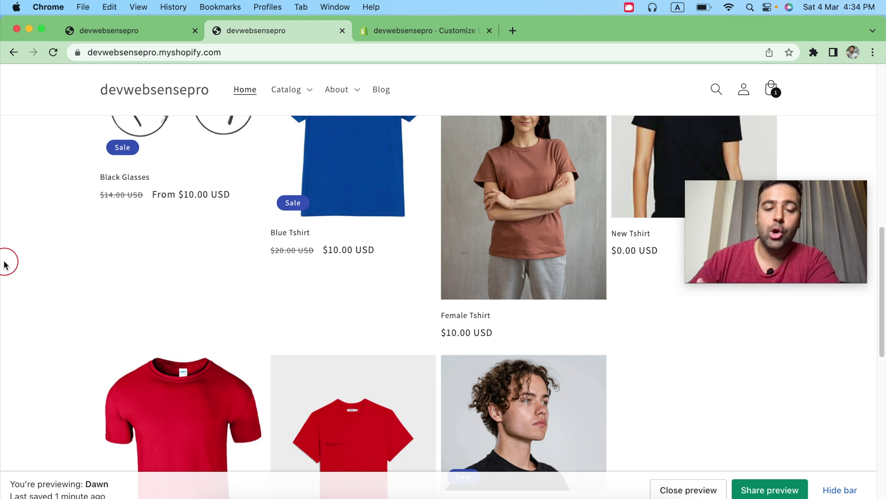
{"action": "scroll", "coordinate": [5, 258], "scroll_direction": "up", "scroll_amount": 5}
{"action": "scroll", "coordinate": [6, 259], "scroll_direction": "up", "scroll_amount": 5}
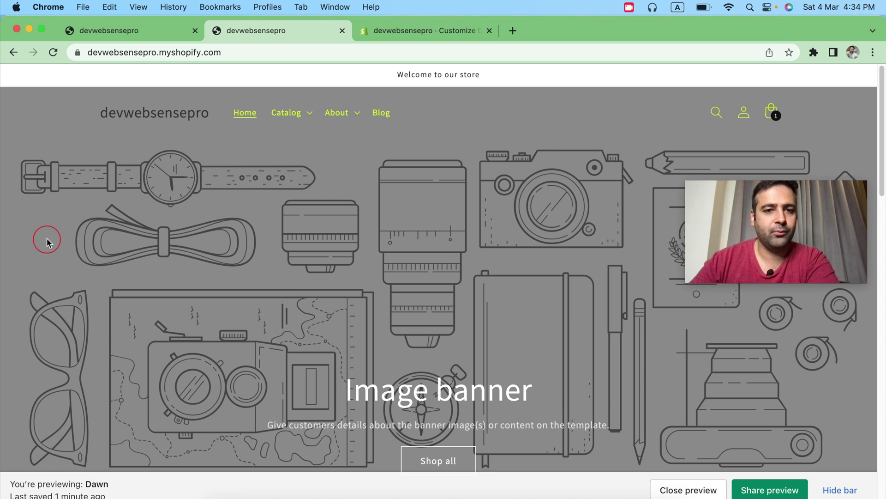
{"action": "scroll", "coordinate": [46, 237], "scroll_direction": "down", "scroll_amount": 2}
{"action": "scroll", "coordinate": [46, 238], "scroll_direction": "up", "scroll_amount": 2}
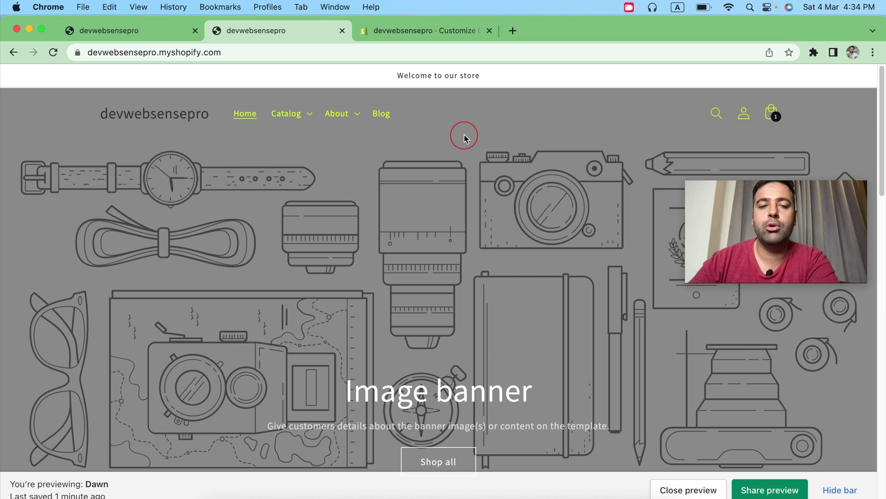
{"action": "scroll", "coordinate": [5, 145], "scroll_direction": "down", "scroll_amount": 8}
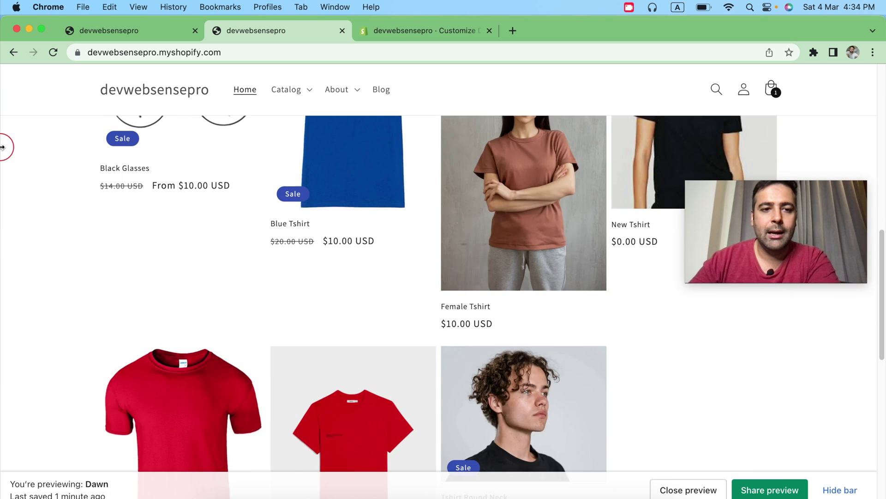
{"action": "scroll", "coordinate": [5, 145], "scroll_direction": "up", "scroll_amount": 6}
{"action": "scroll", "coordinate": [18, 134], "scroll_direction": "up", "scroll_amount": 2}
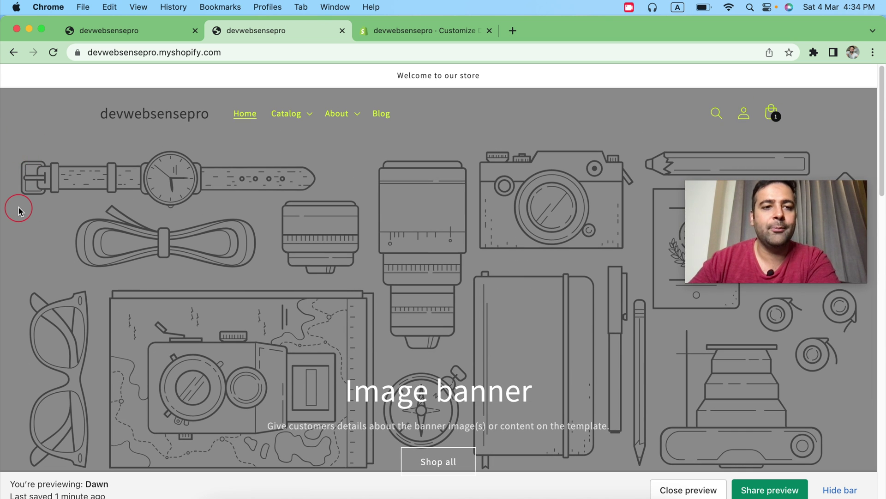